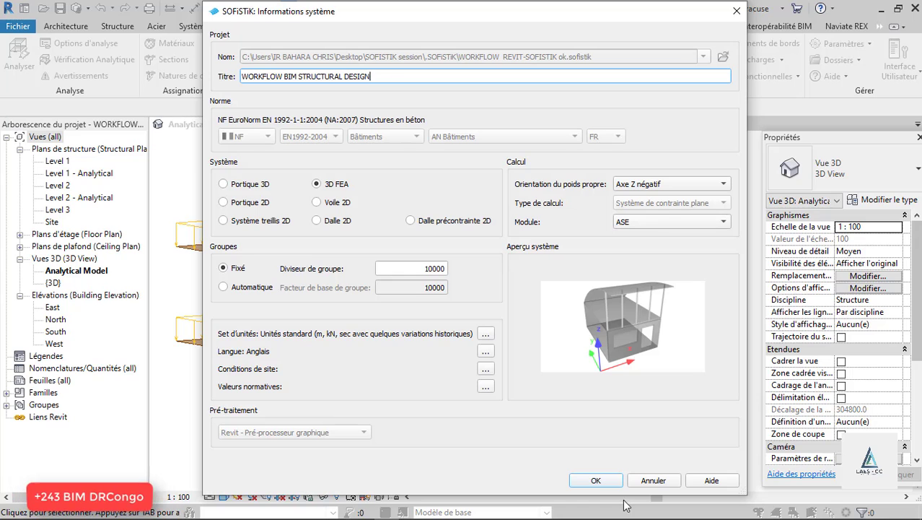
Accept the system information titled WORKFLOW BIM STRUCTURAL DESIGN and run the analytical verification of the model.
click(596, 480)
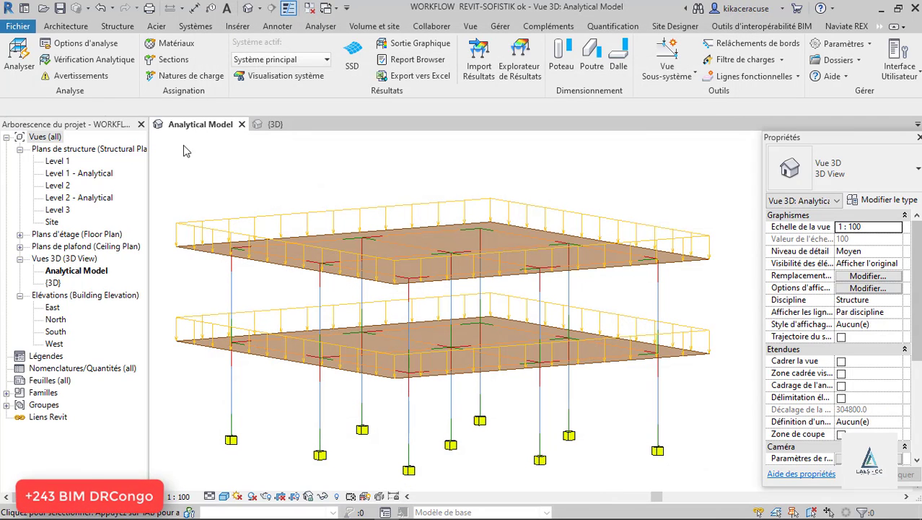
click(62, 63)
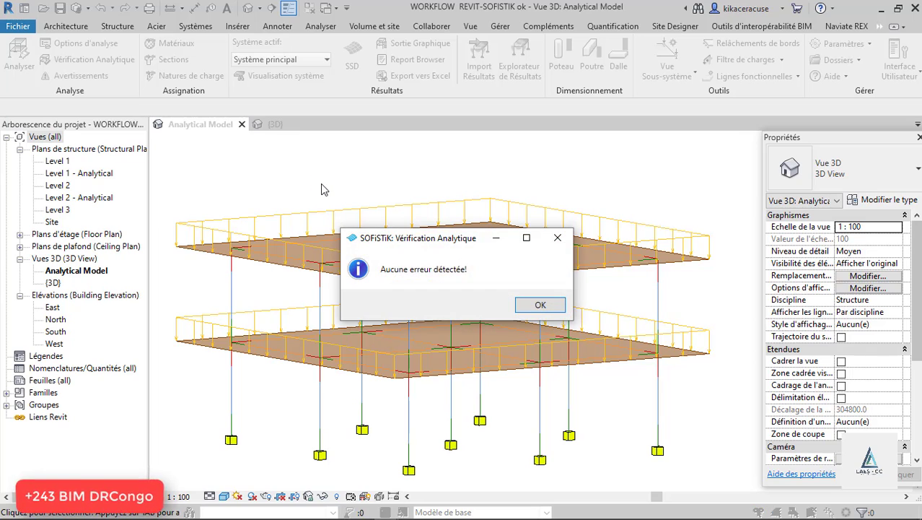
click(551, 306)
click(581, 222)
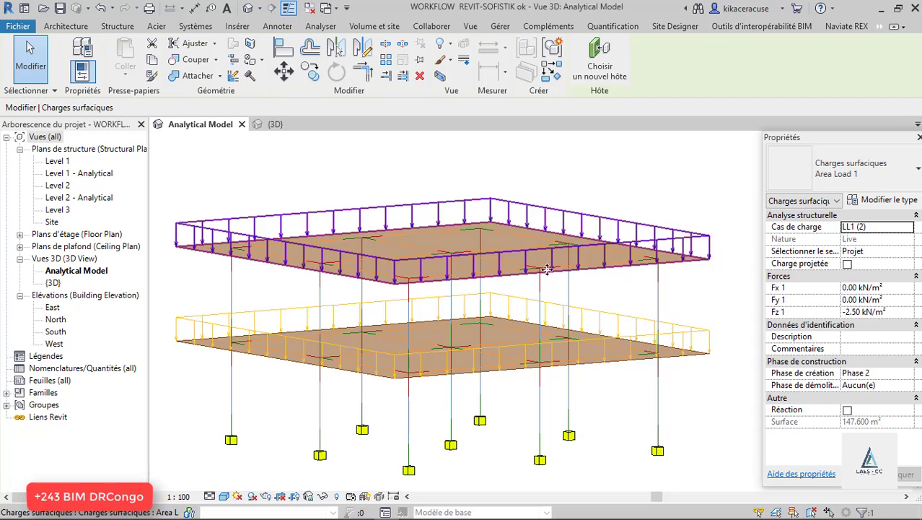
click(675, 147)
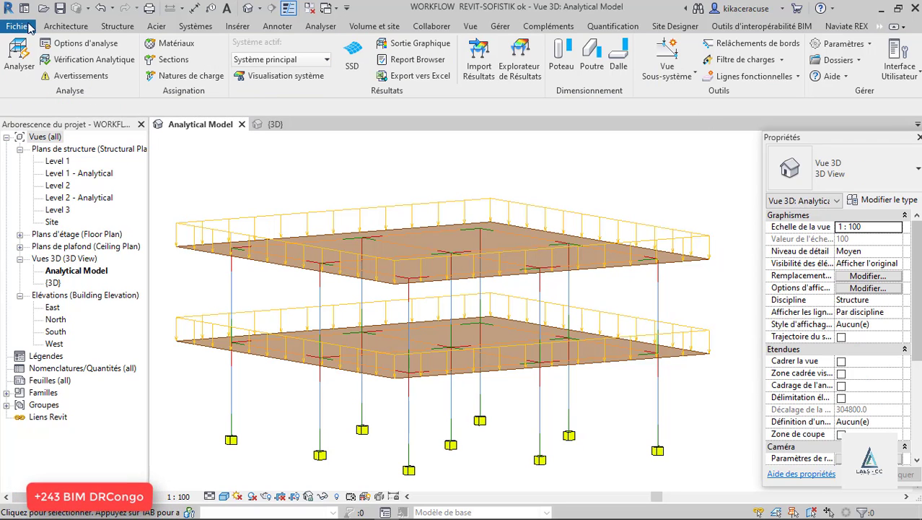
Run the analysis with mesh generation, load application and load case analysis enabled, and self-weight assigned to load case 1.
click(19, 64)
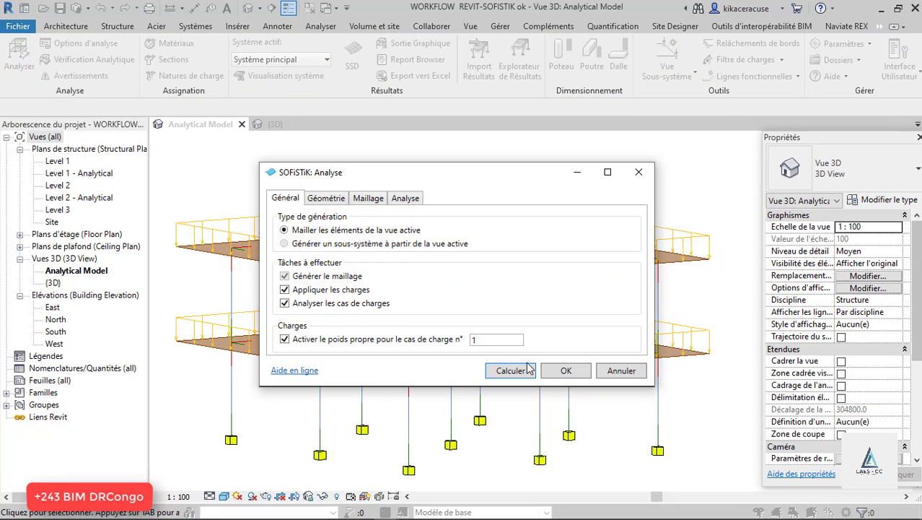
click(328, 199)
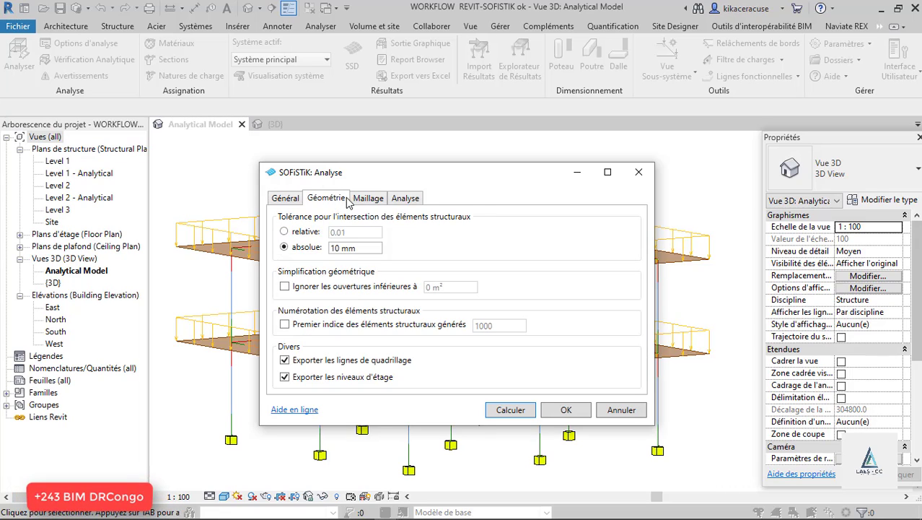
click(358, 199)
click(336, 201)
click(286, 199)
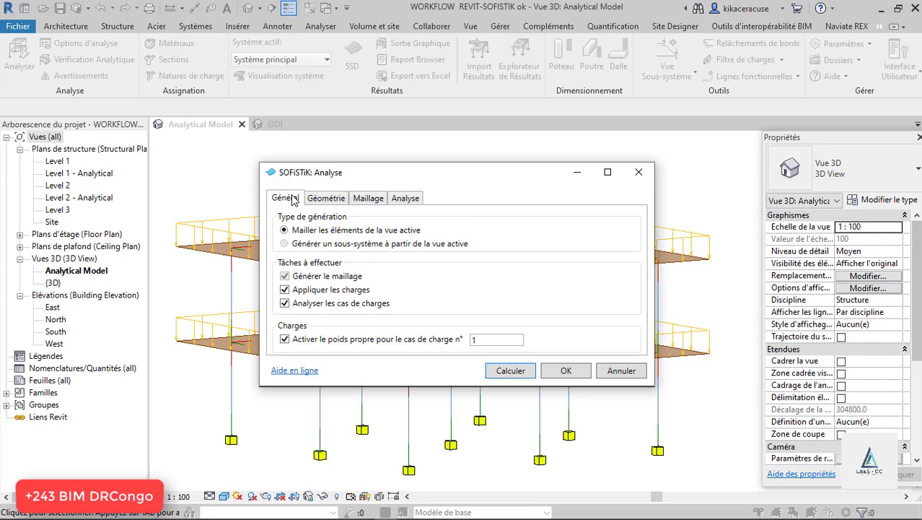
click(510, 371)
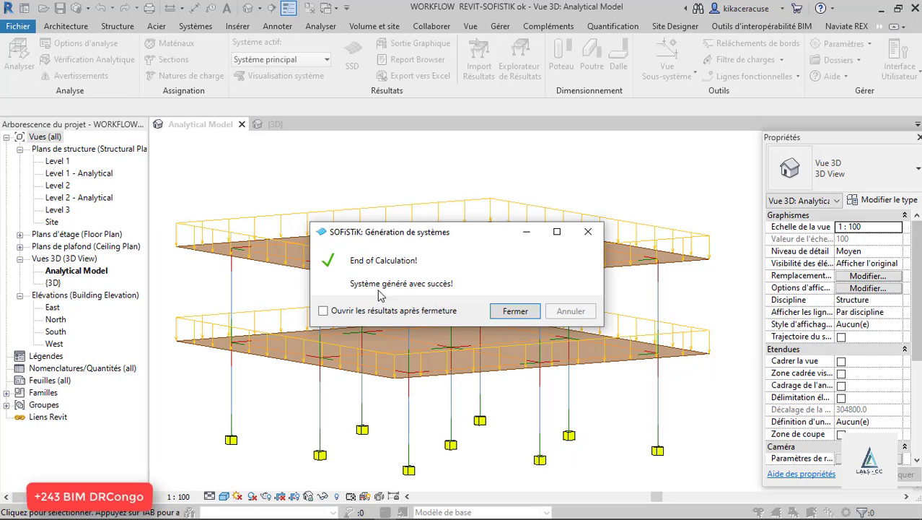
click(517, 311)
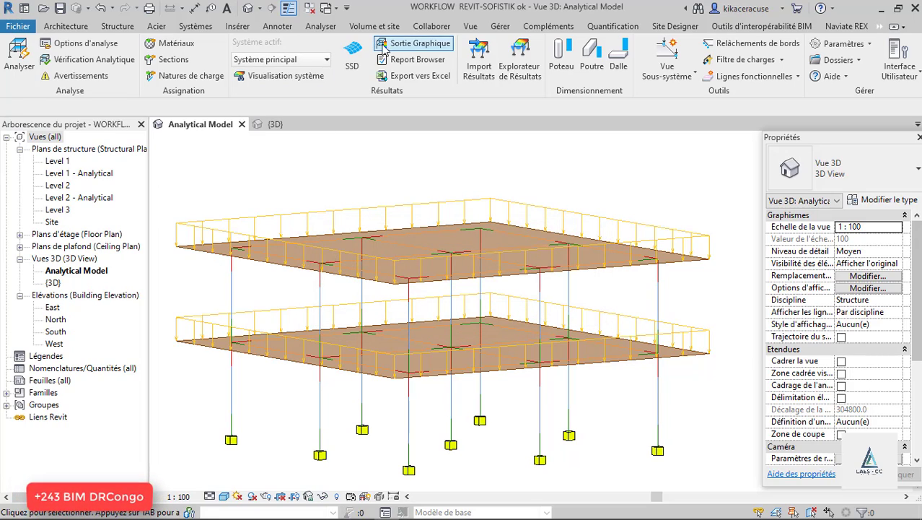
Open the calculated system in SOFiSTiK Structural Desktop and inspect the meshed building from several angles.
click(352, 63)
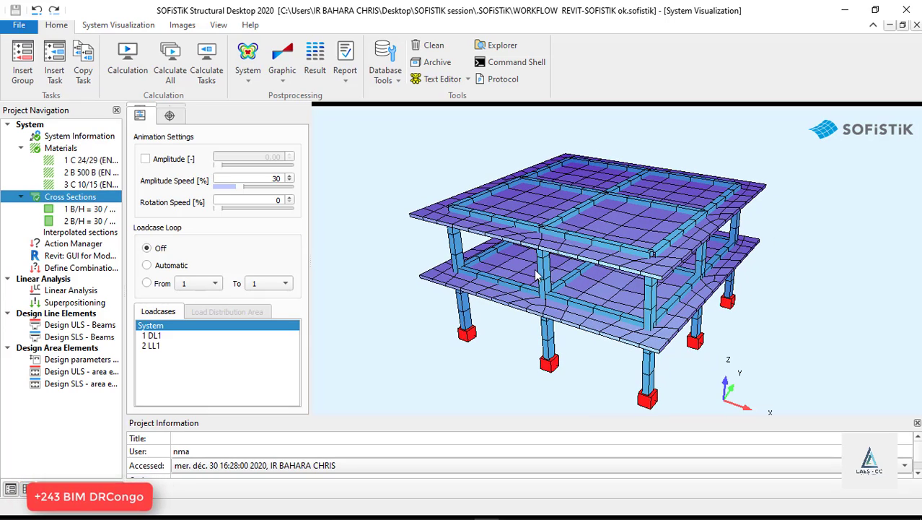
drag(527, 287, 690, 180)
drag(496, 170, 550, 166)
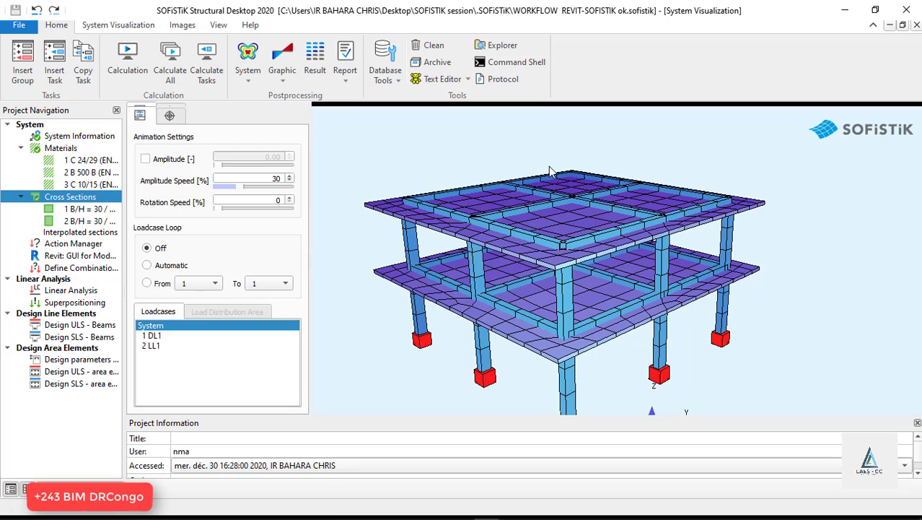
Toggle the mesh lines off and on, and set the related results to von Mises stresses.
click(102, 27)
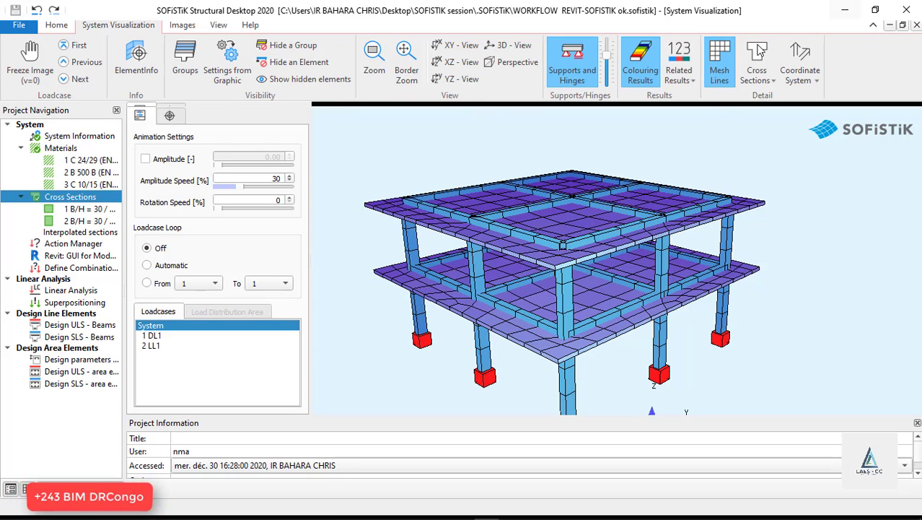
click(722, 61)
click(722, 59)
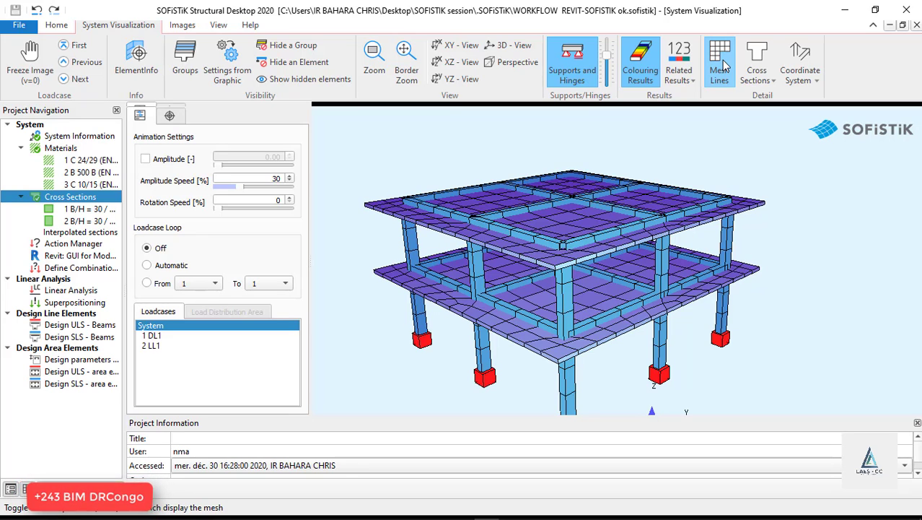
click(686, 82)
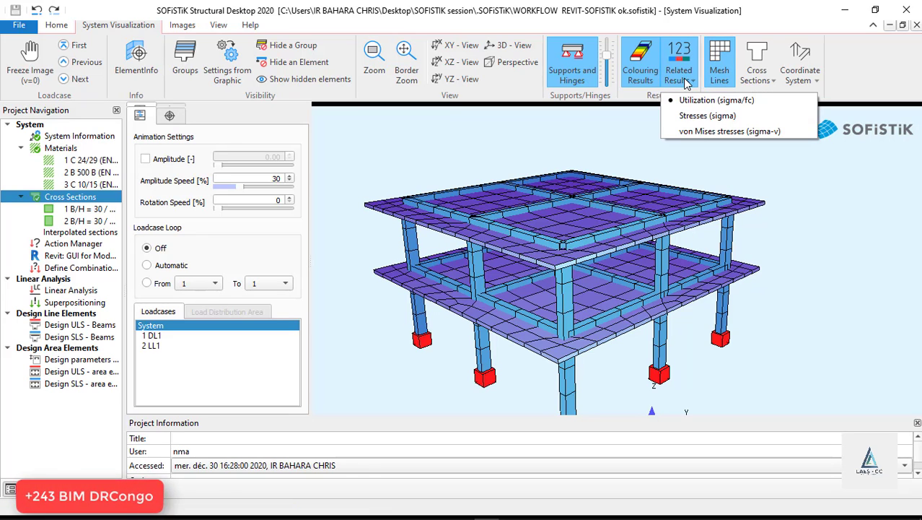
click(704, 131)
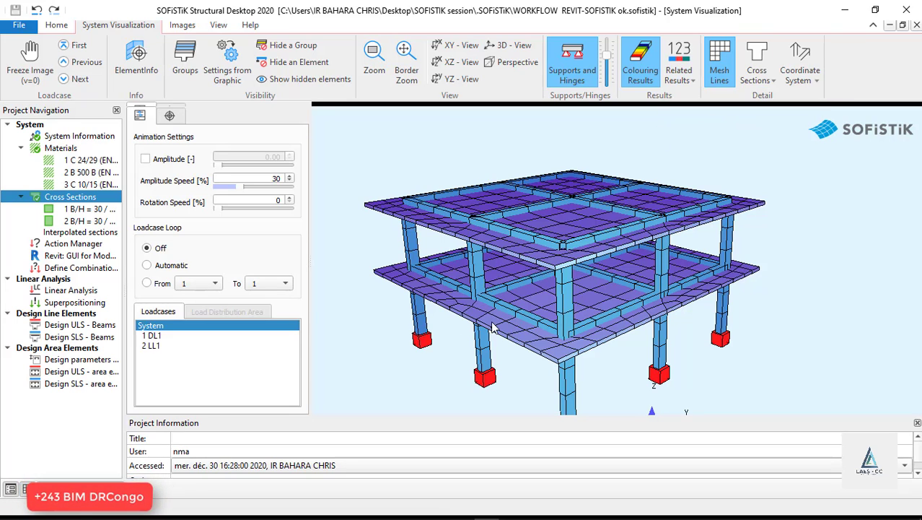
Switch off the cross section visualization so the model is displayed as a wireframe with plain slab meshes.
scroll(579, 282, up, 3)
scroll(580, 282, down, 3)
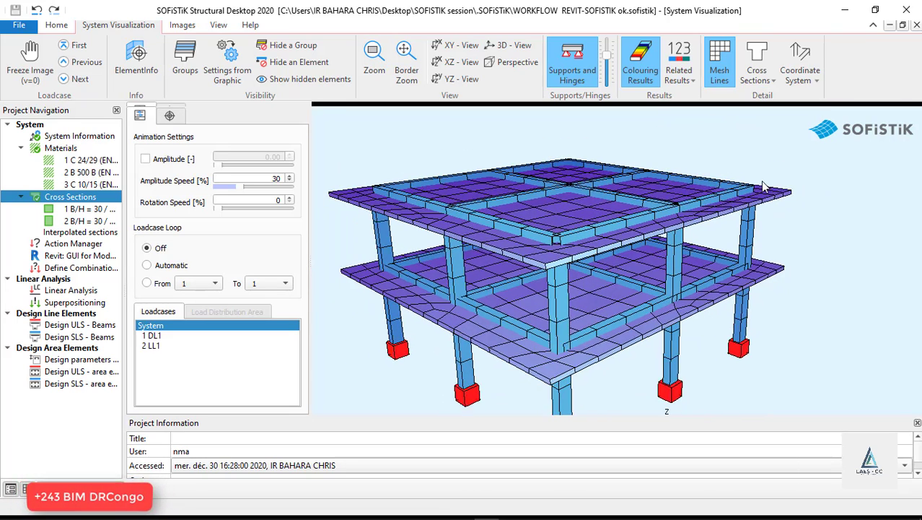
click(773, 81)
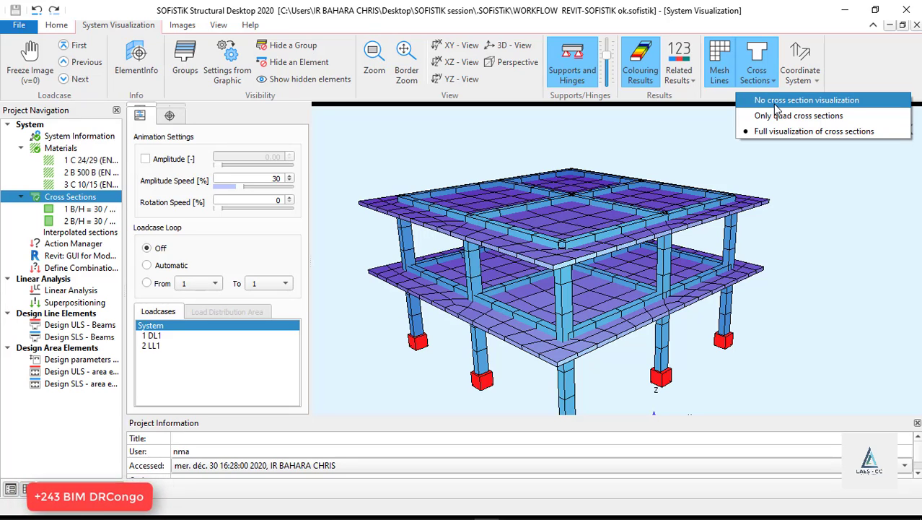
click(777, 101)
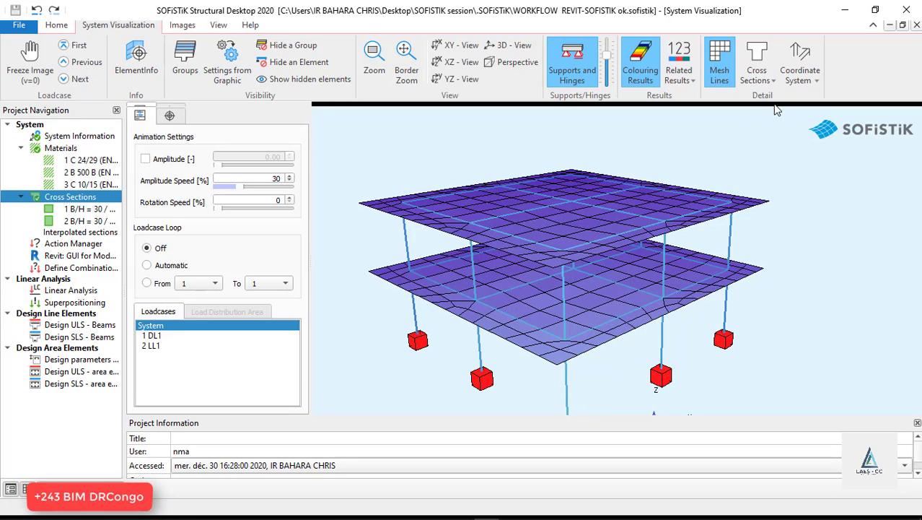
drag(465, 328, 613, 281)
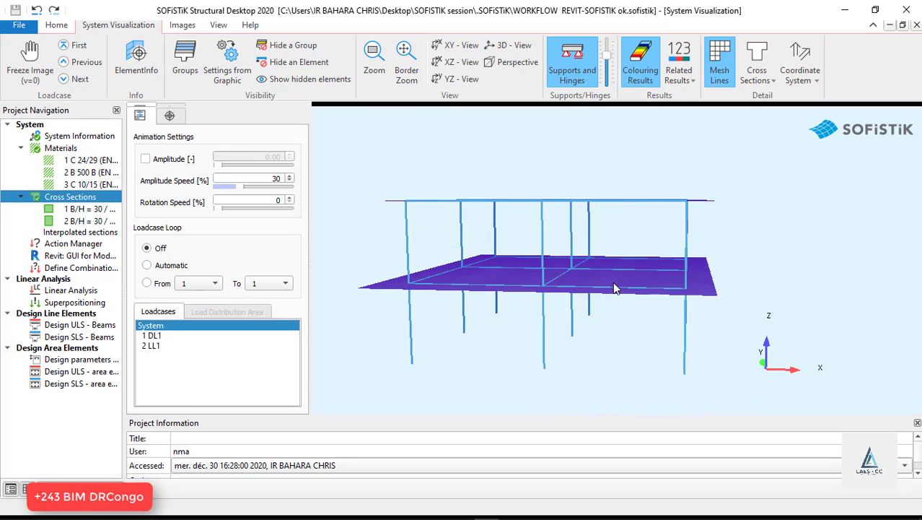
Reduce the display size of the supports and hinges in the system view.
mouse_move(608, 60)
mouse_down()
mouse_move(610, 82)
mouse_move(614, 75)
mouse_up()
drag(798, 368, 606, 257)
scroll(559, 253, down, 2)
drag(487, 269, 566, 254)
Try hiding the coordinate system and displaying the local coordinate systems, and restore the global coordinate system.
click(817, 83)
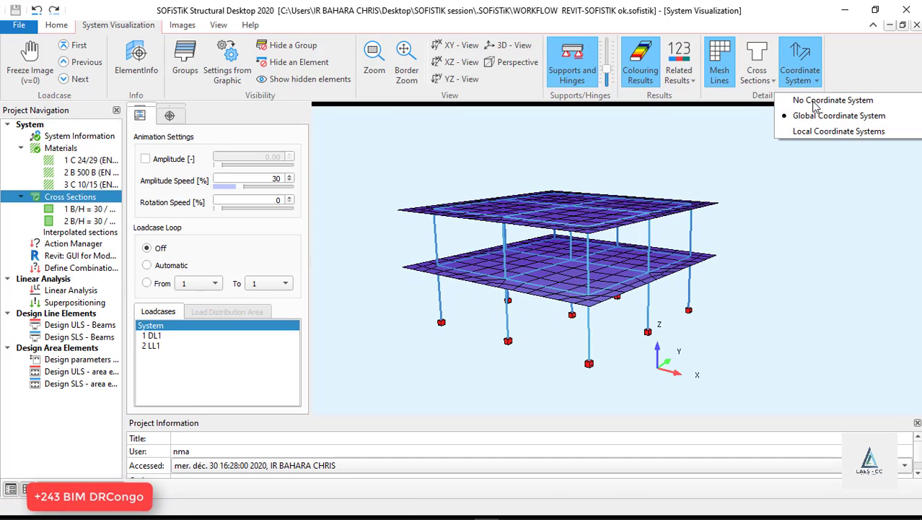
click(814, 105)
click(809, 76)
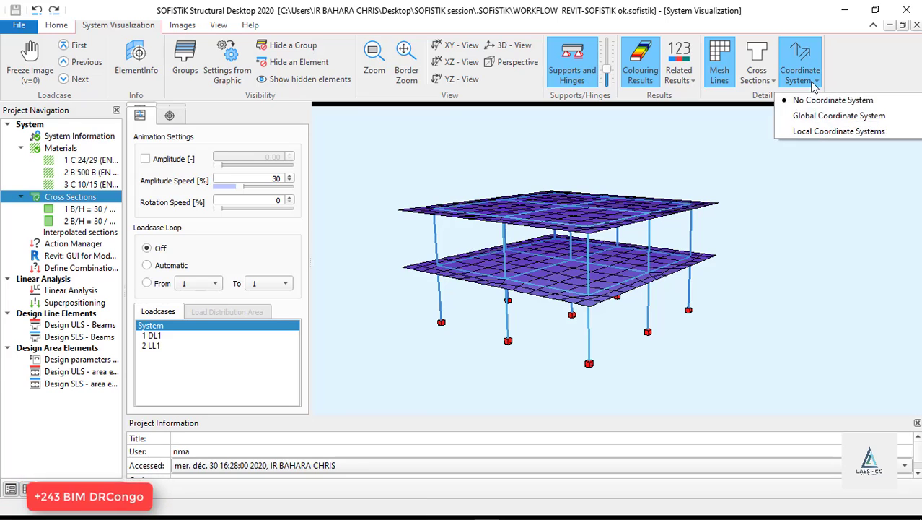
click(816, 131)
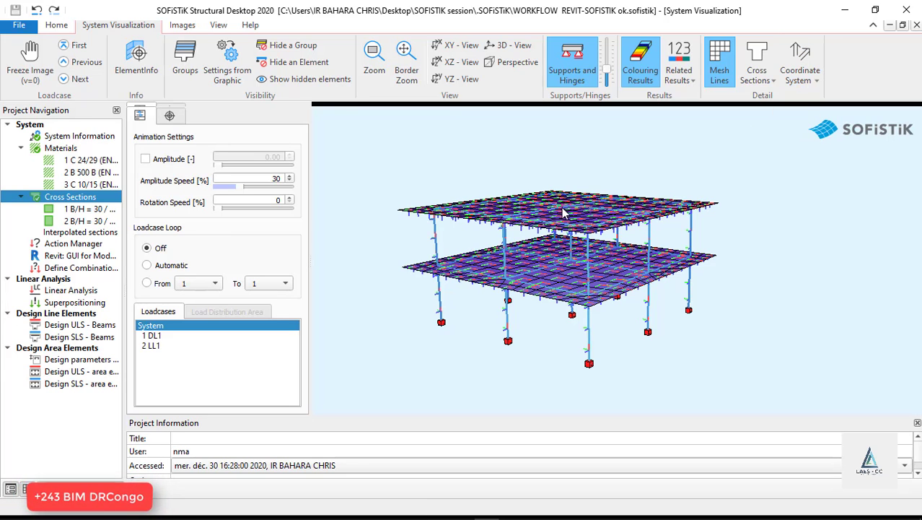
scroll(564, 213, up, 4)
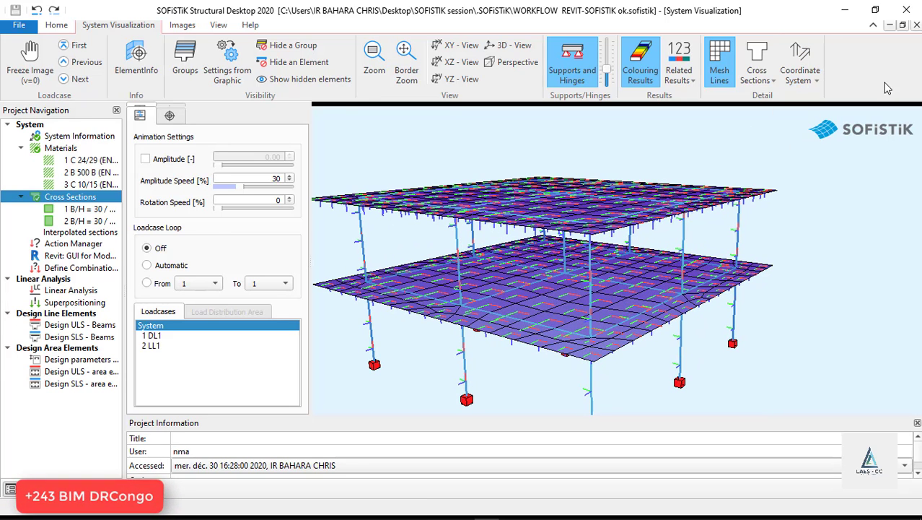
click(815, 80)
click(830, 127)
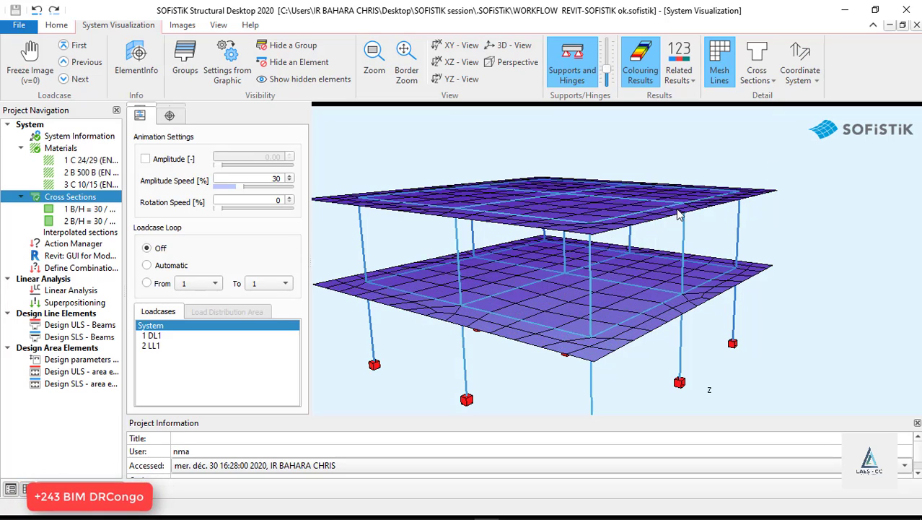
scroll(681, 216, down, 3)
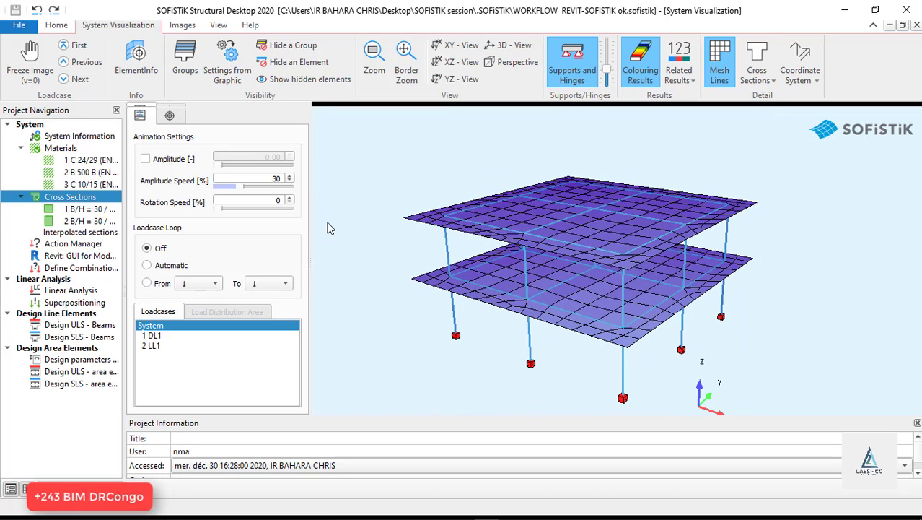
Change concrete material 1 to classification 25 with normal hardening cement.
click(77, 164)
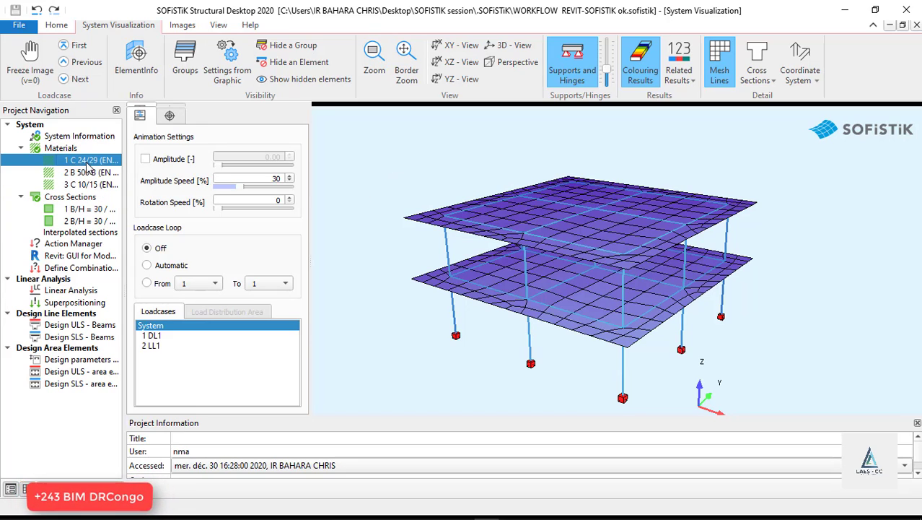
double_click(88, 161)
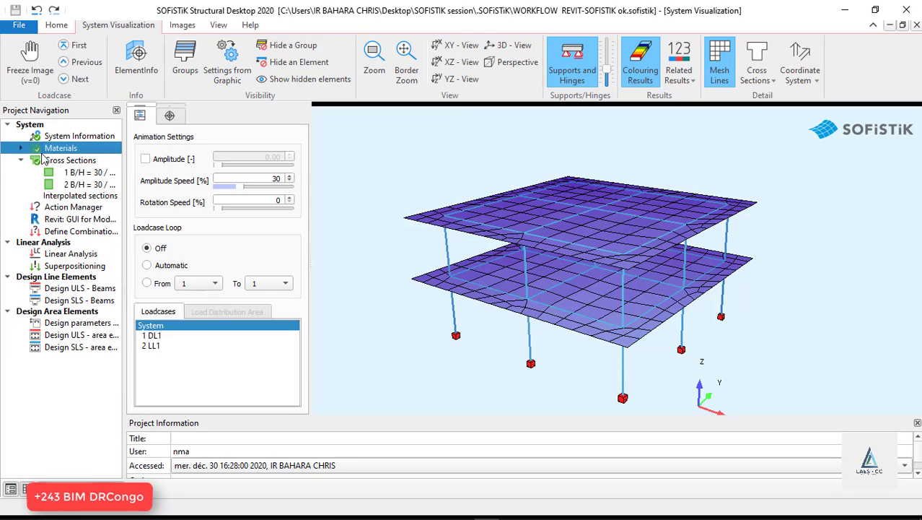
click(19, 148)
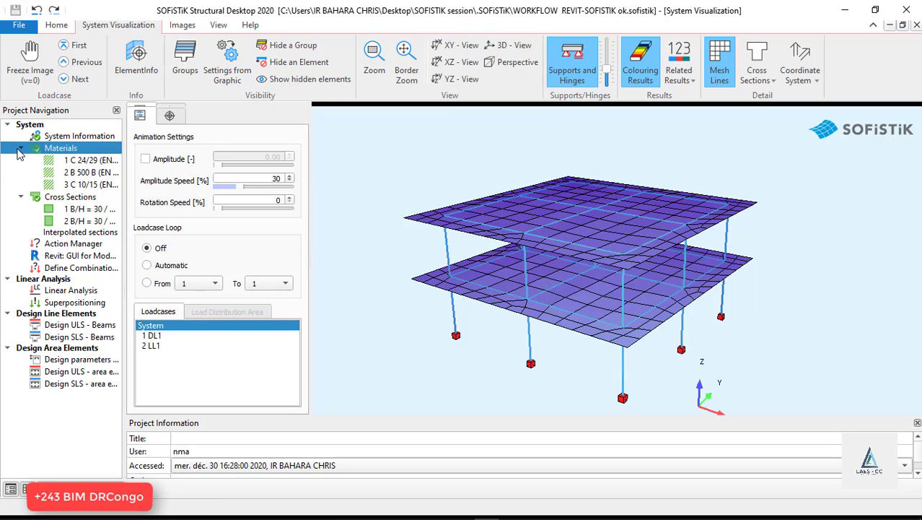
double_click(89, 161)
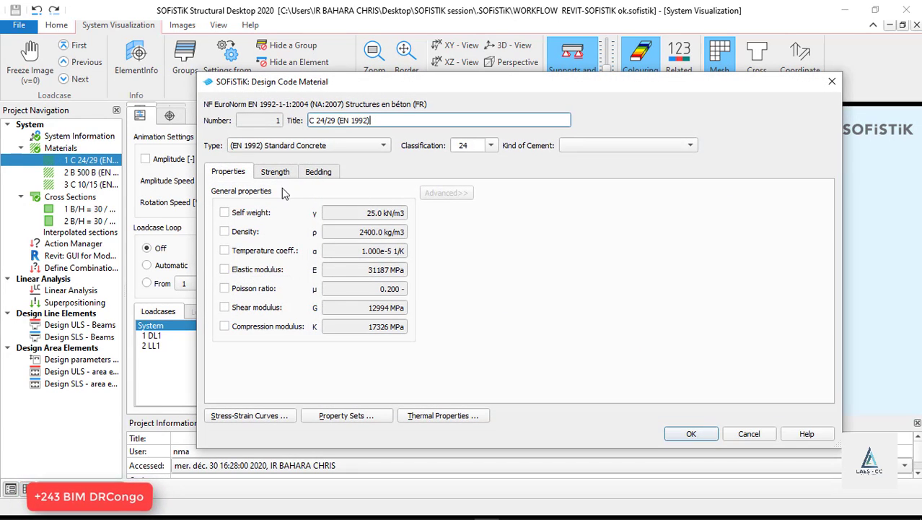
click(490, 146)
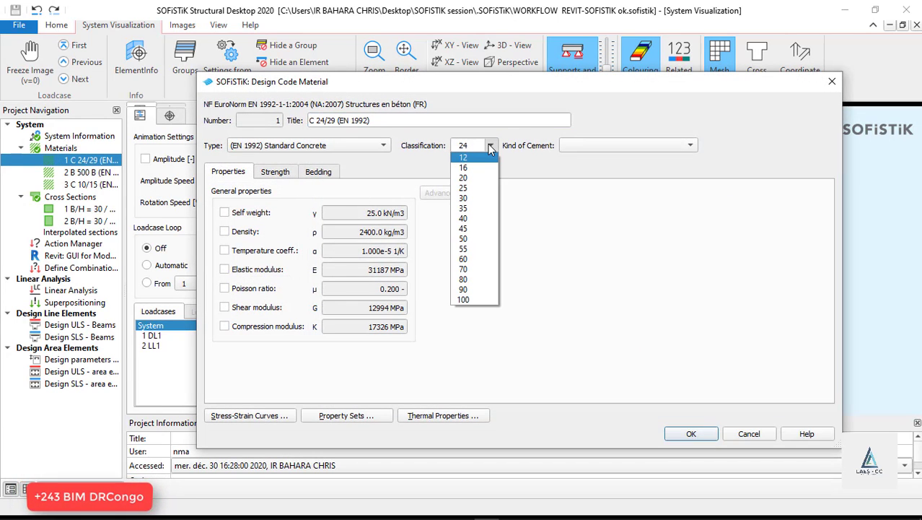
click(463, 188)
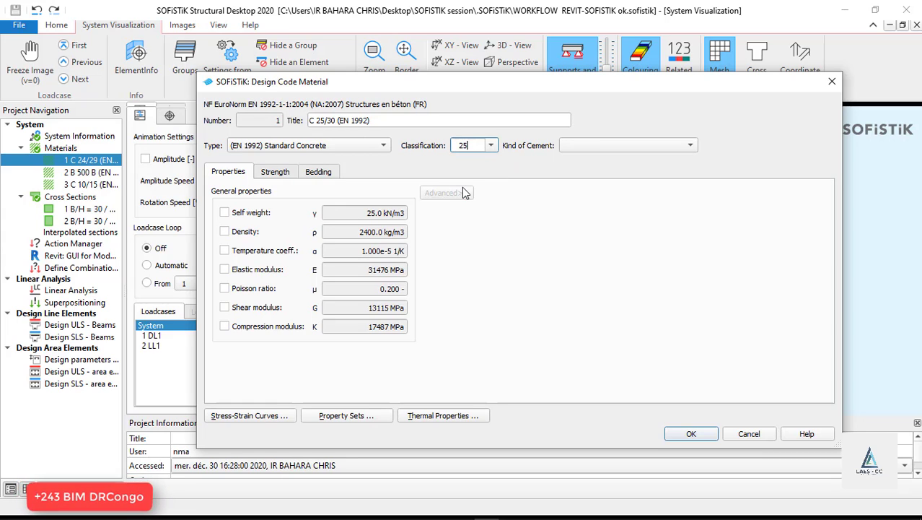
click(663, 146)
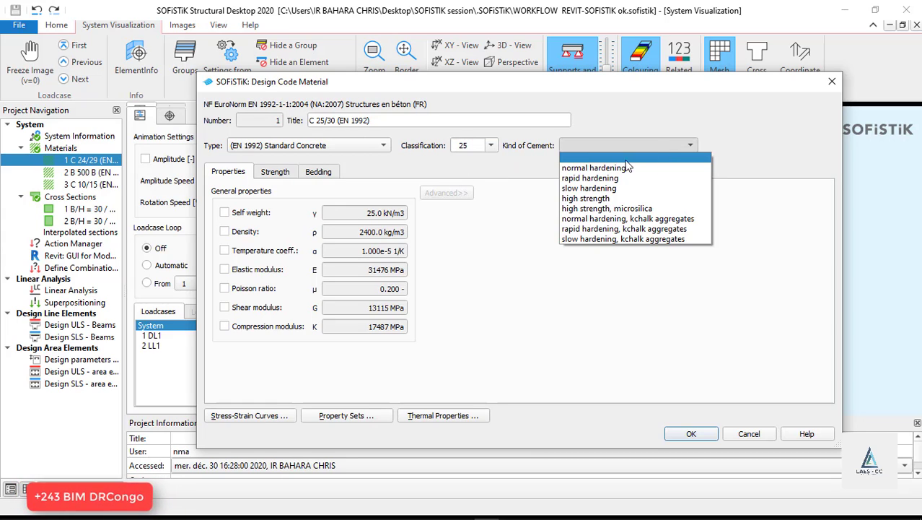
click(610, 167)
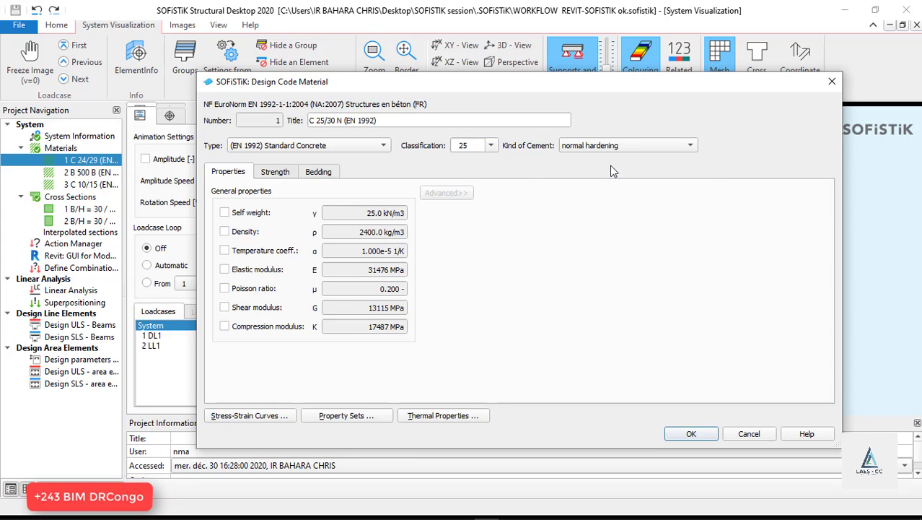
click(691, 433)
Check the classification options of reinforcing steel material 2 and keep 500B.
click(91, 173)
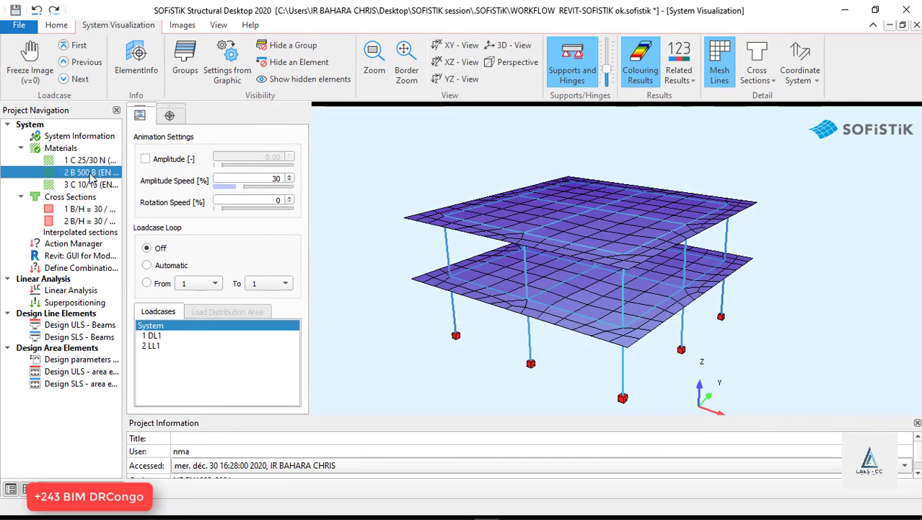
double_click(91, 174)
click(466, 146)
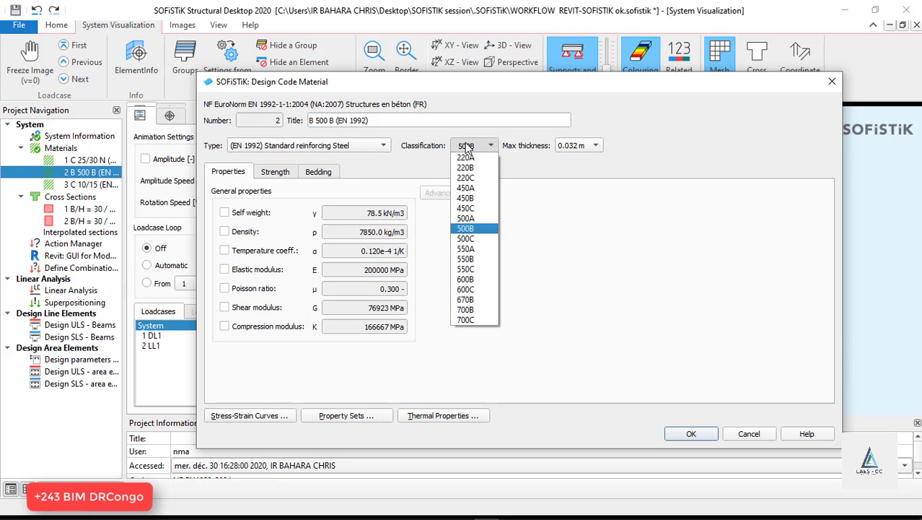
click(466, 147)
click(692, 433)
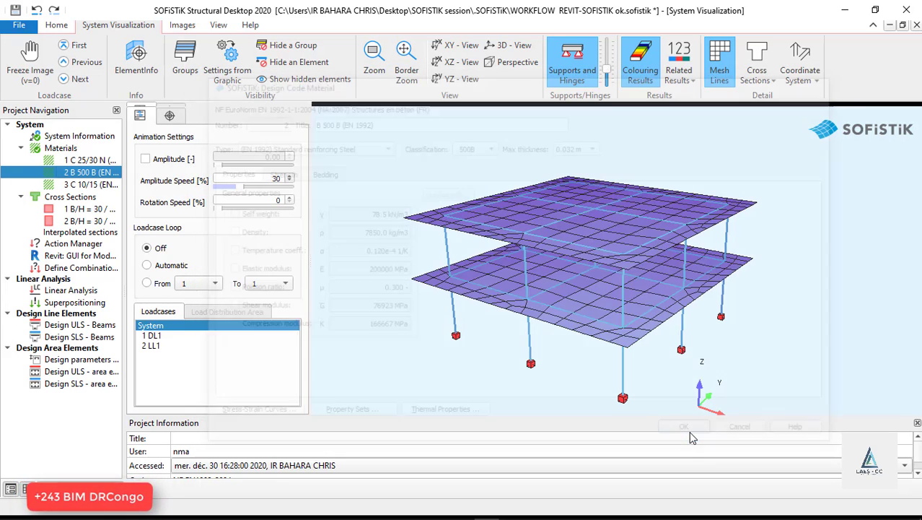
Change concrete material 3 to classification 25 with normal hardening cement.
click(80, 184)
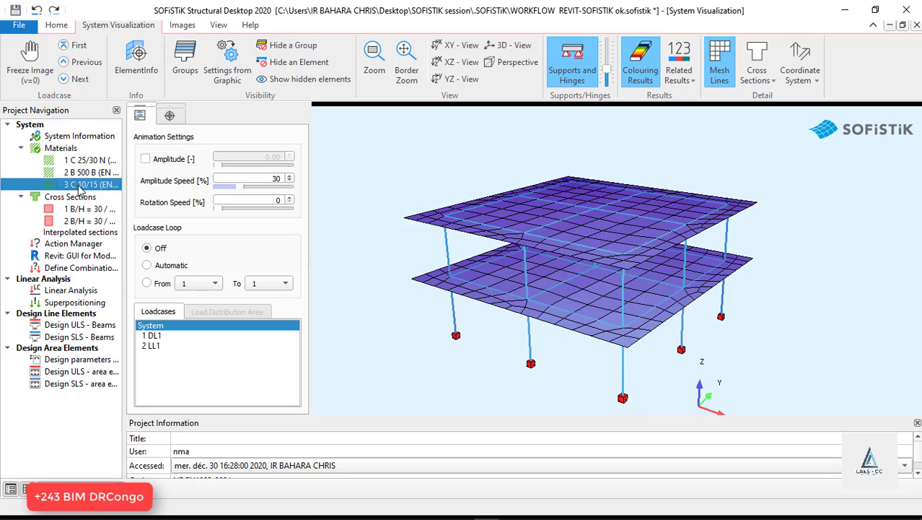
double_click(80, 187)
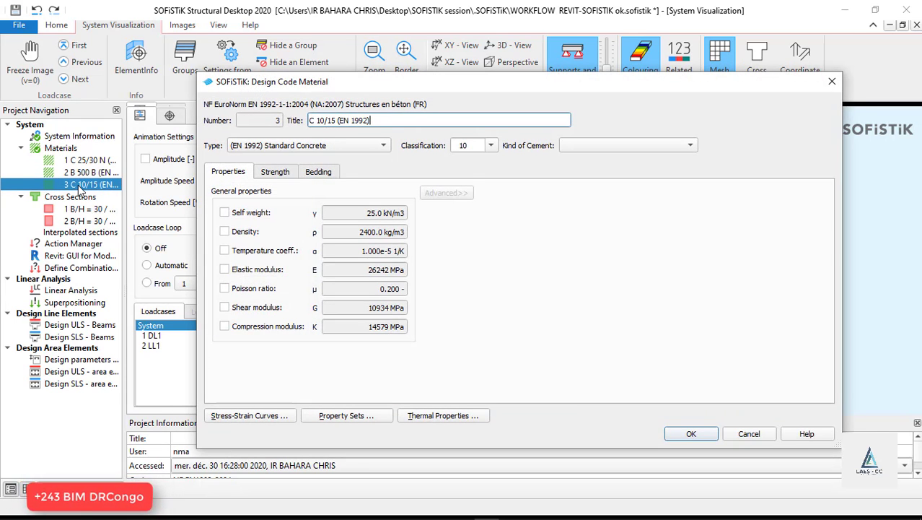
click(491, 145)
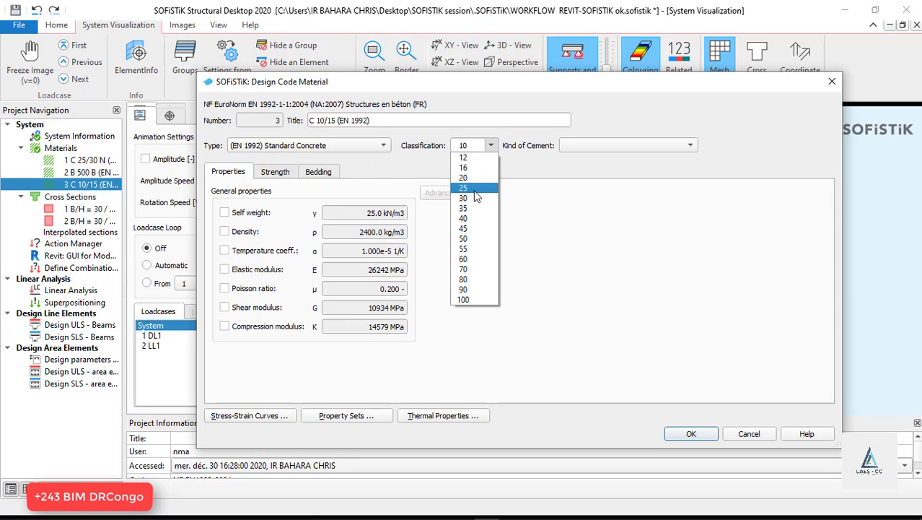
click(476, 193)
click(599, 145)
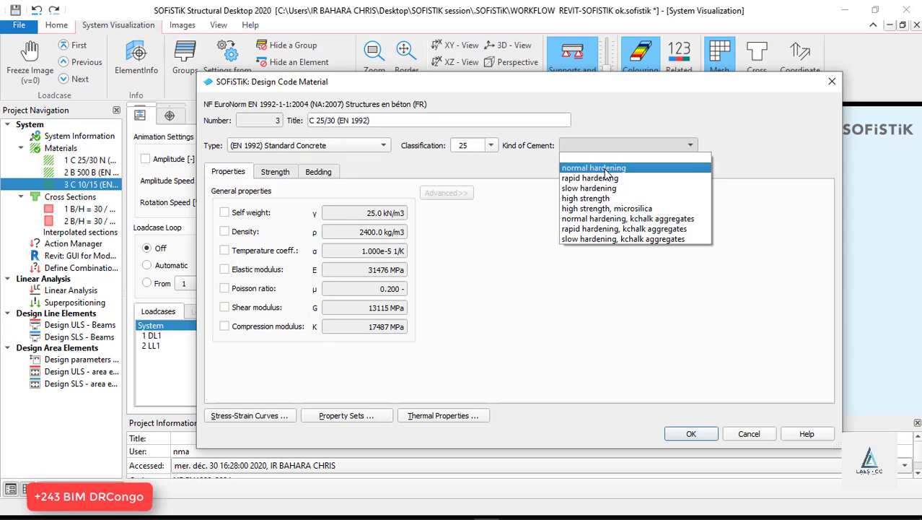
click(603, 164)
click(691, 434)
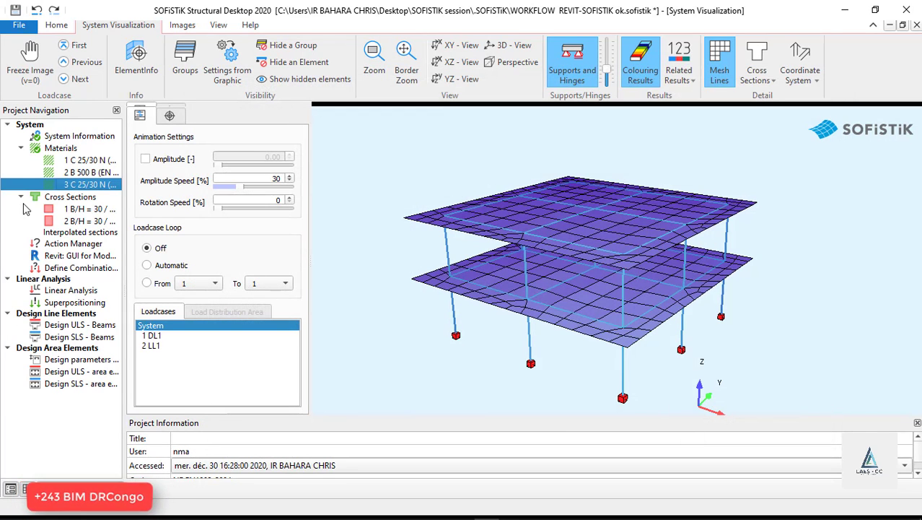
Open the rectangular column cross section 1 and examine its reinforcing steel, width and height.
click(86, 209)
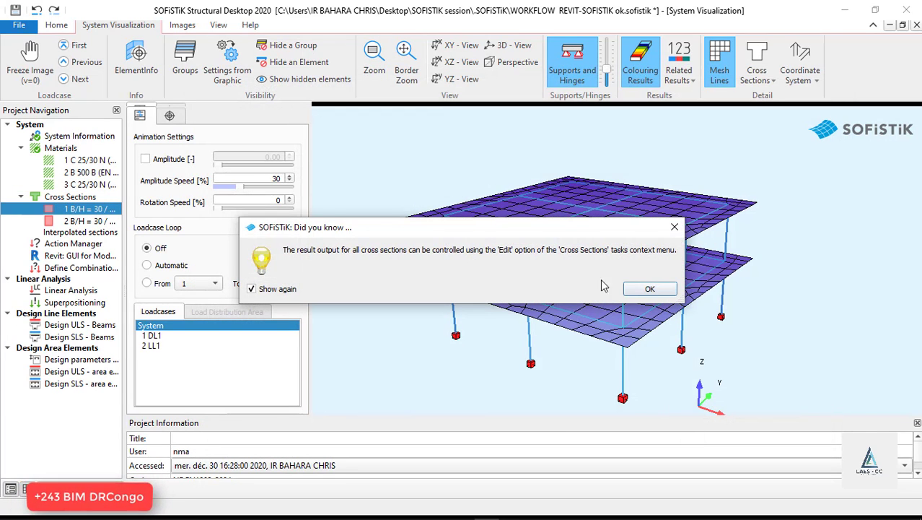
click(629, 292)
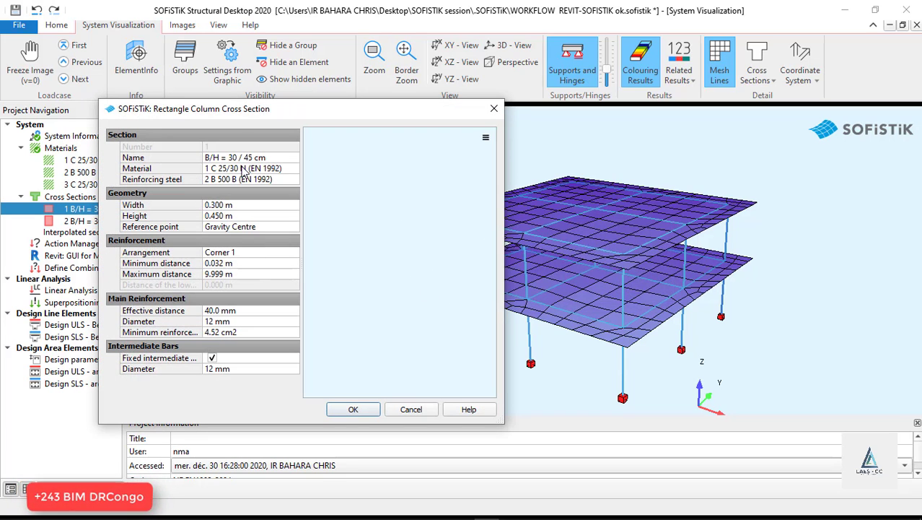
drag(236, 116, 460, 110)
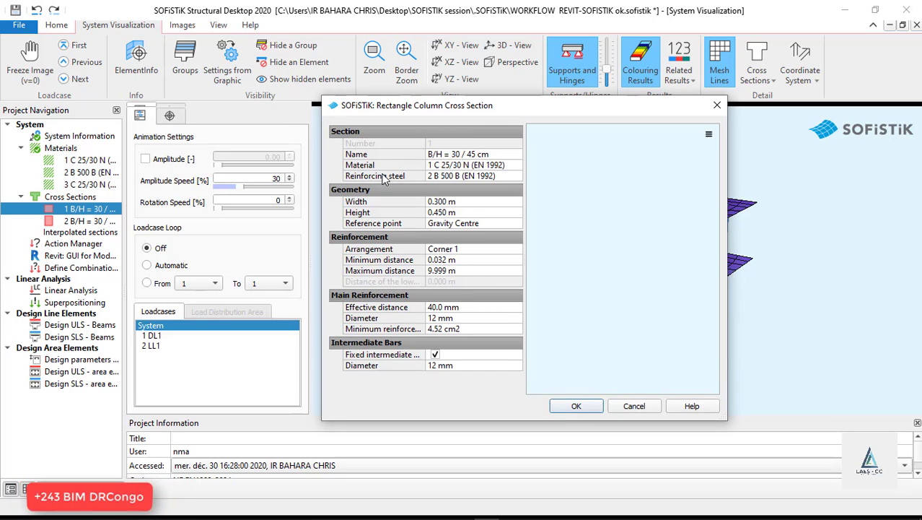
click(506, 175)
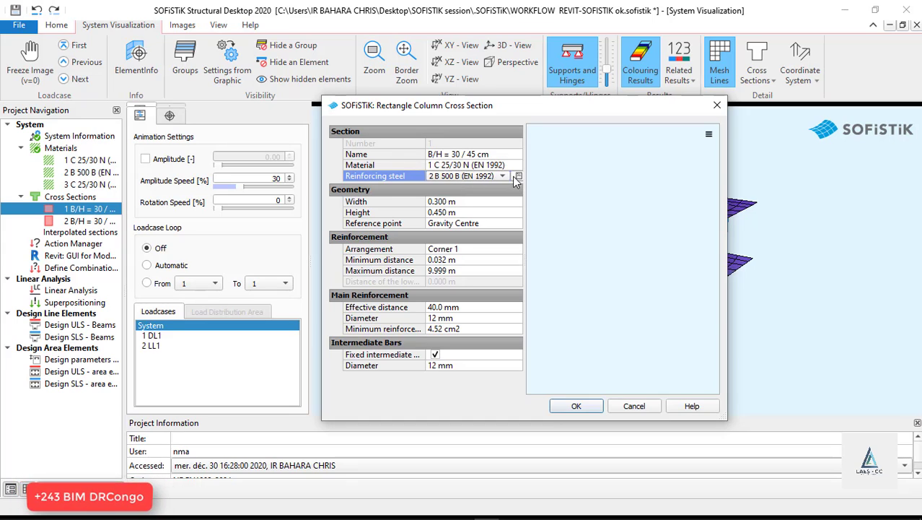
click(506, 176)
click(504, 177)
click(465, 203)
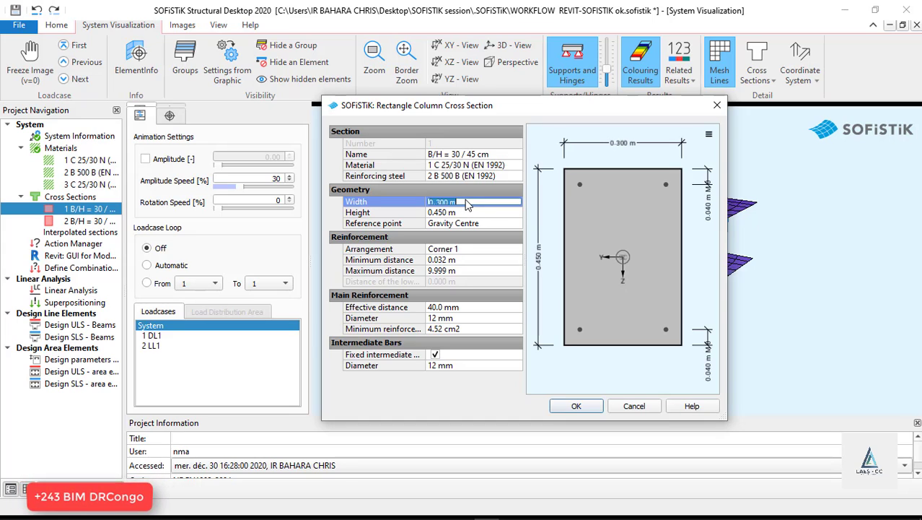
click(464, 213)
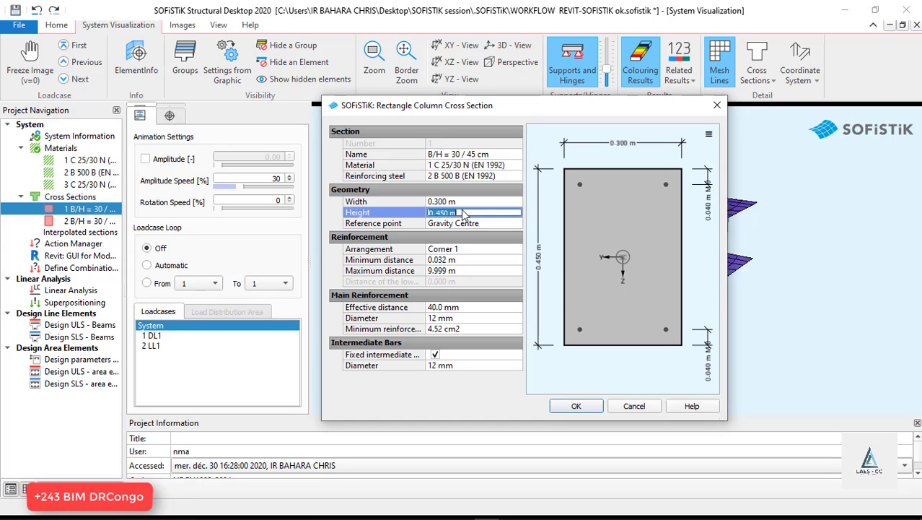
click(466, 204)
click(466, 214)
Set the column's main reinforcement diameter to 16 mm and check its effective distance and minimum reinforcement.
click(475, 319)
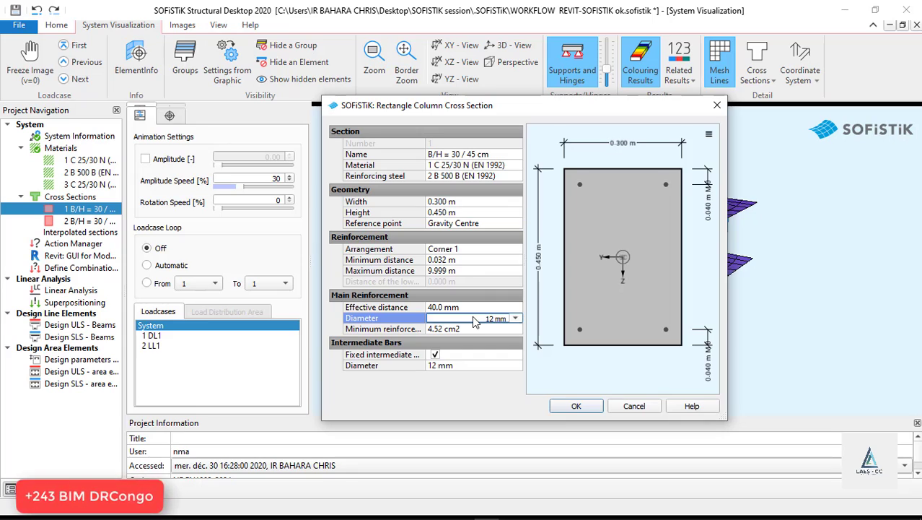
click(516, 318)
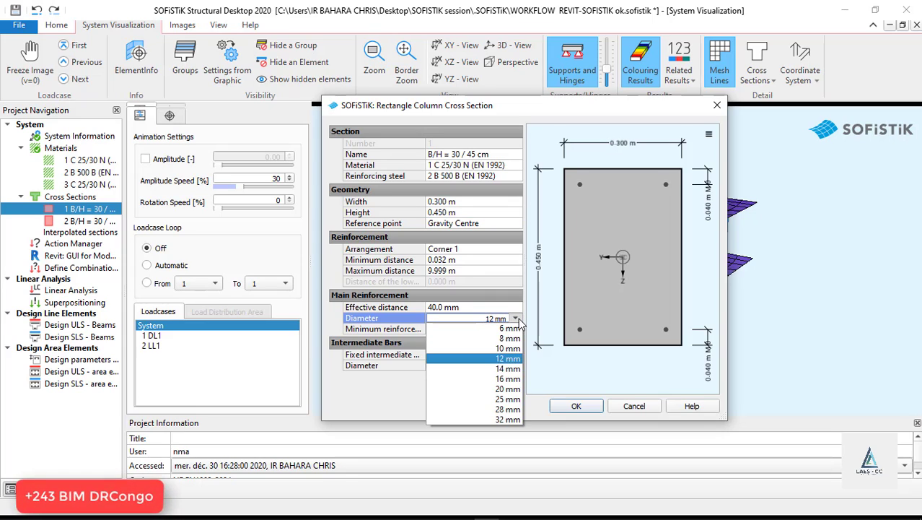
click(508, 379)
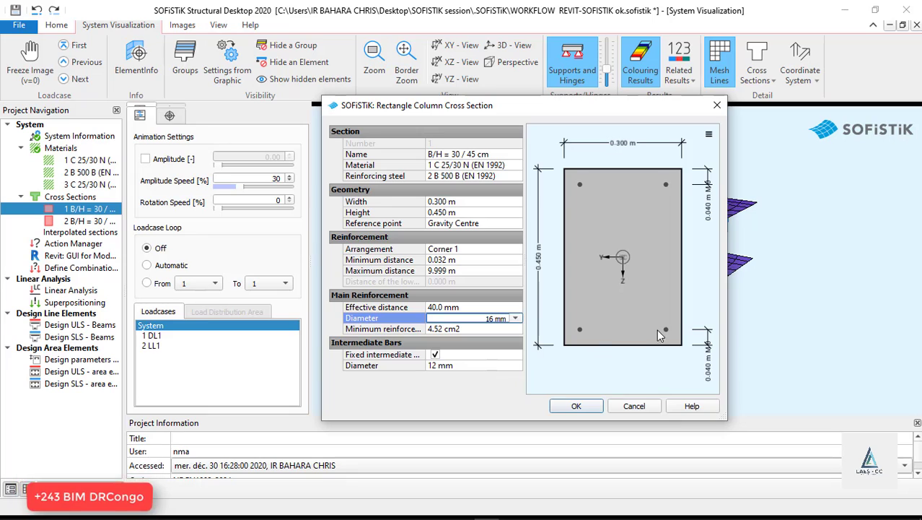
click(519, 366)
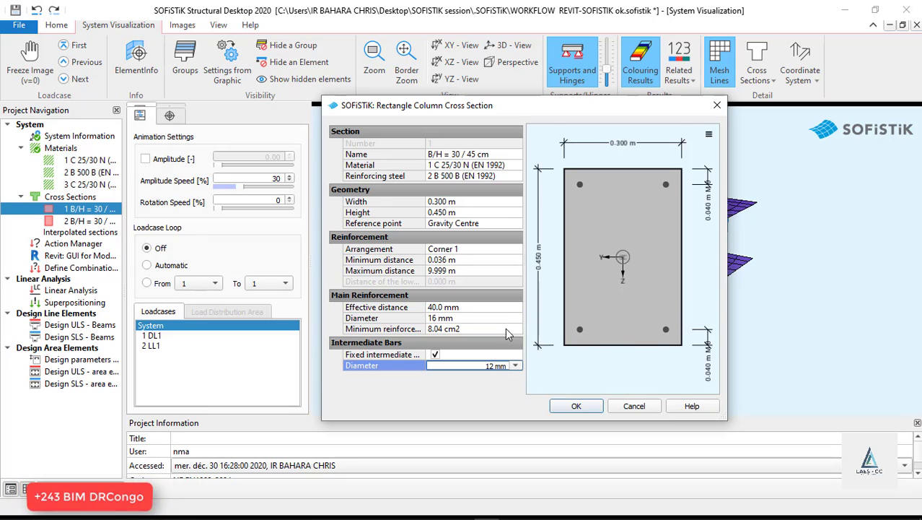
click(503, 308)
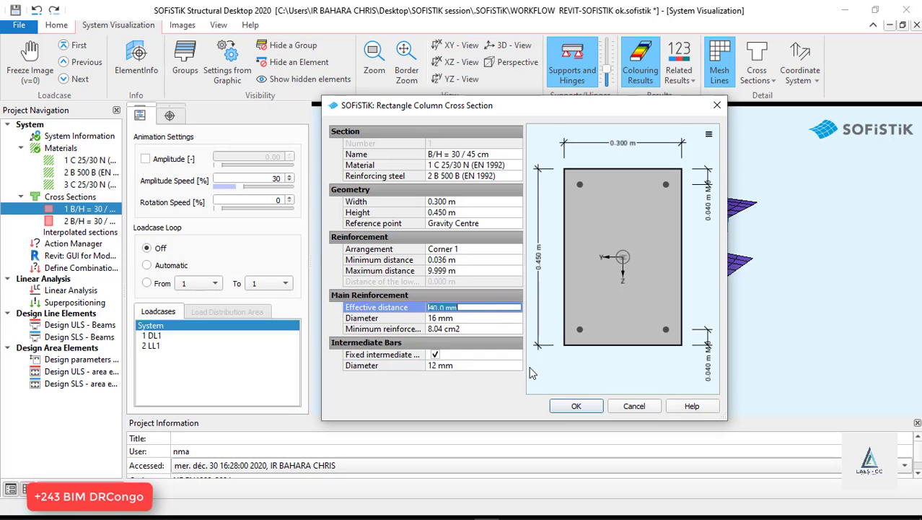
click(482, 320)
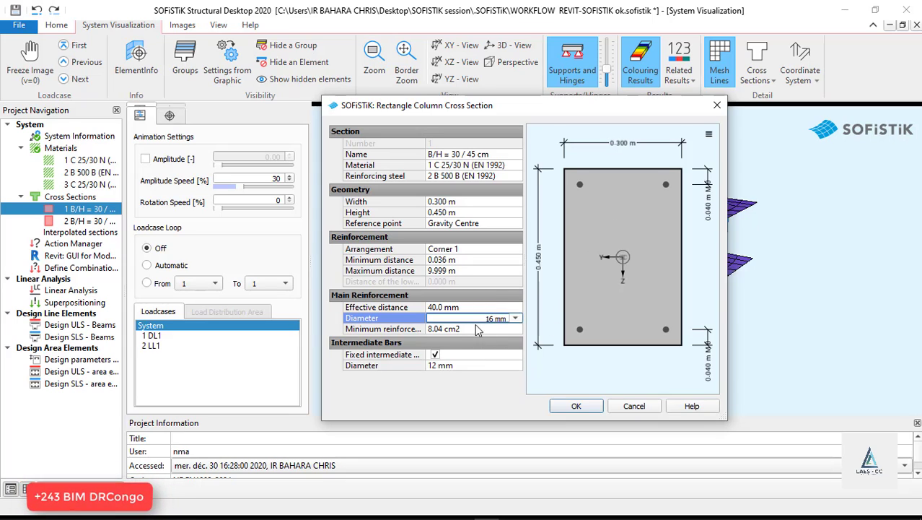
click(458, 332)
Try a 6 mm diameter for the column's intermediate bars.
click(476, 366)
click(517, 367)
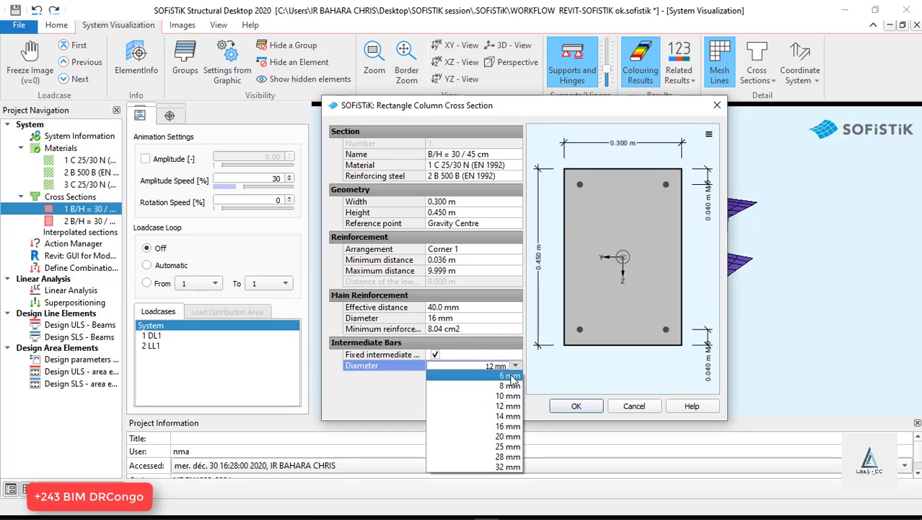
click(509, 377)
click(492, 329)
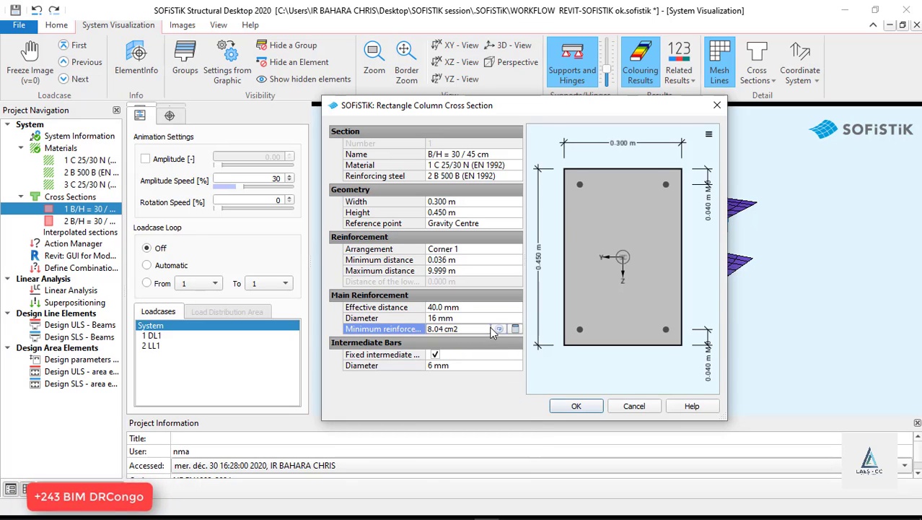
Set the column's intermediate bar diameter to 12 mm and accept the cross section.
click(472, 367)
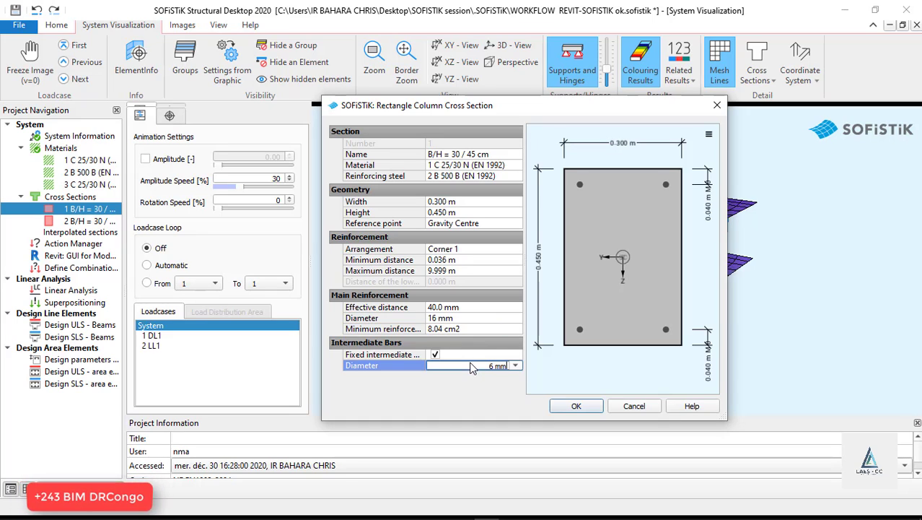
click(516, 367)
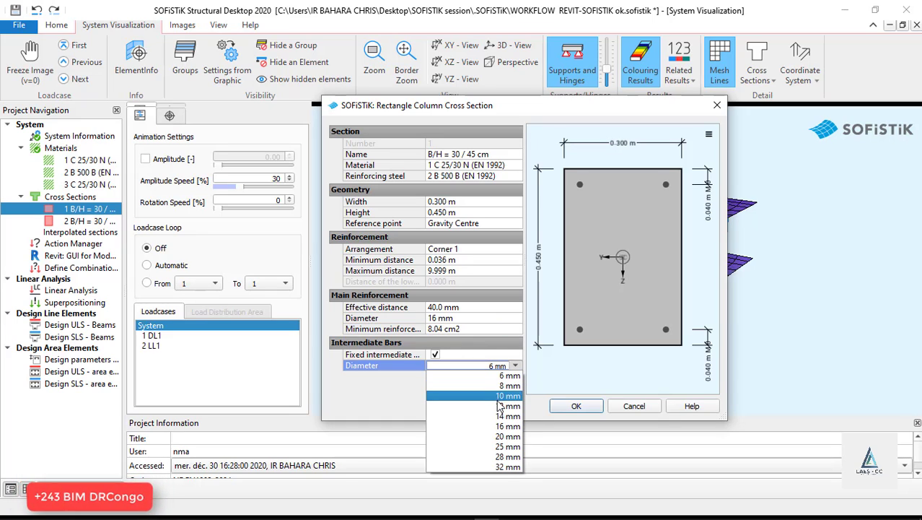
click(501, 407)
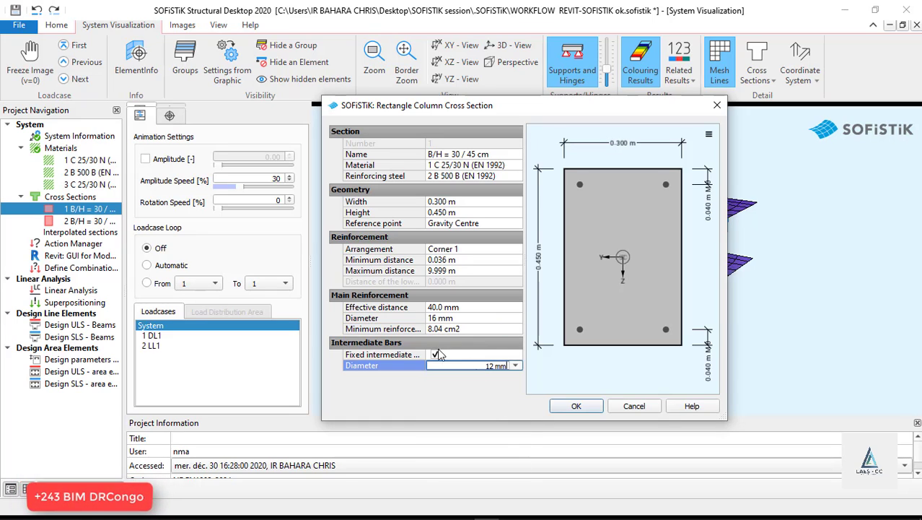
click(575, 406)
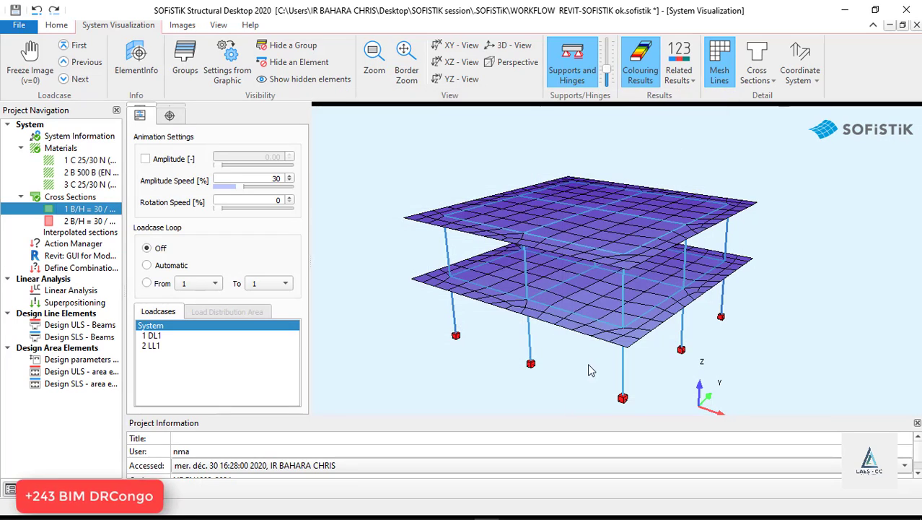
Open the rectangular beam cross section 2 and examine its lower, upper and lateral reinforcement settings.
click(79, 223)
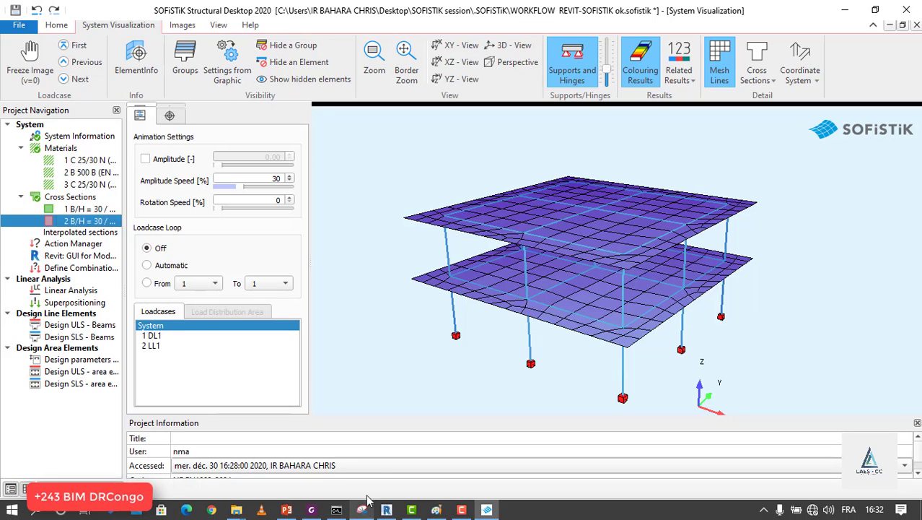
click(77, 203)
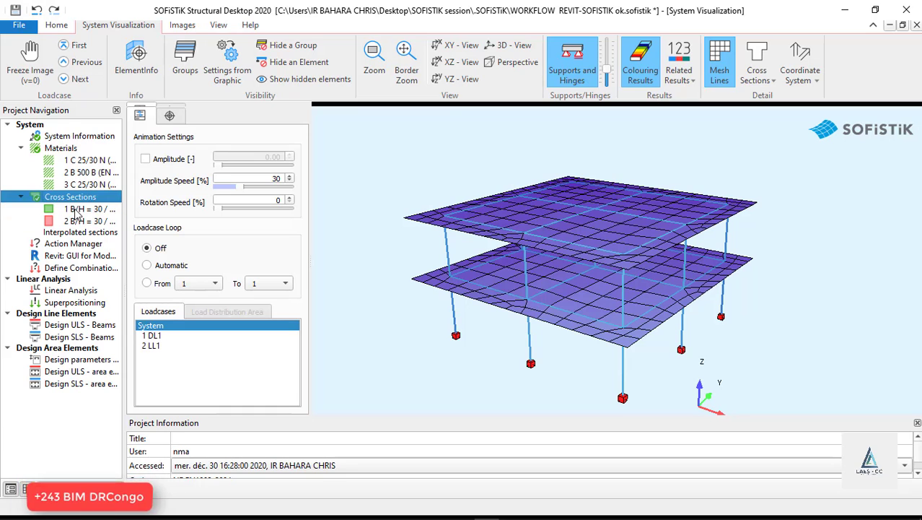
click(69, 223)
double_click(70, 226)
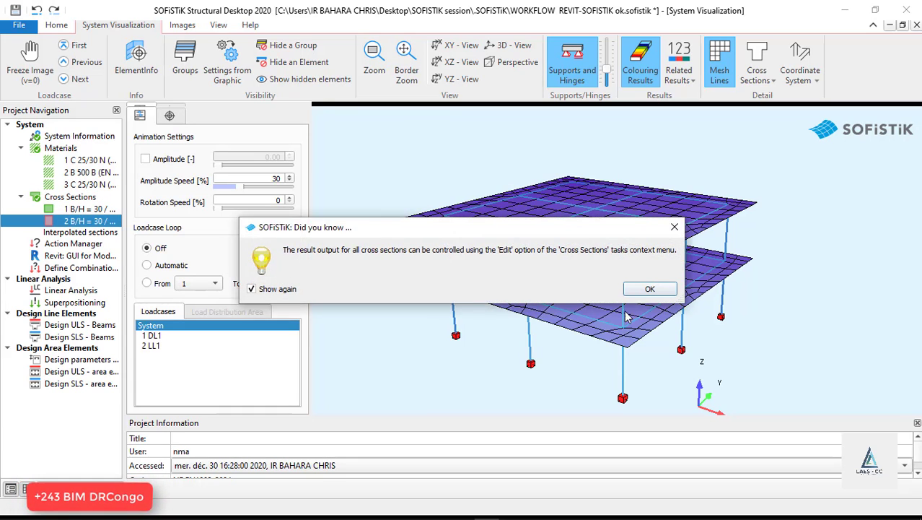
click(650, 289)
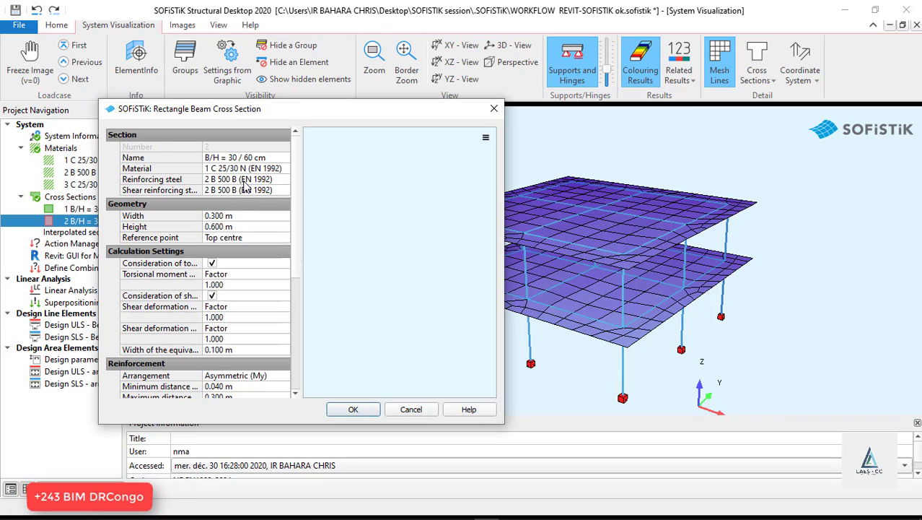
scroll(246, 164, down, 4)
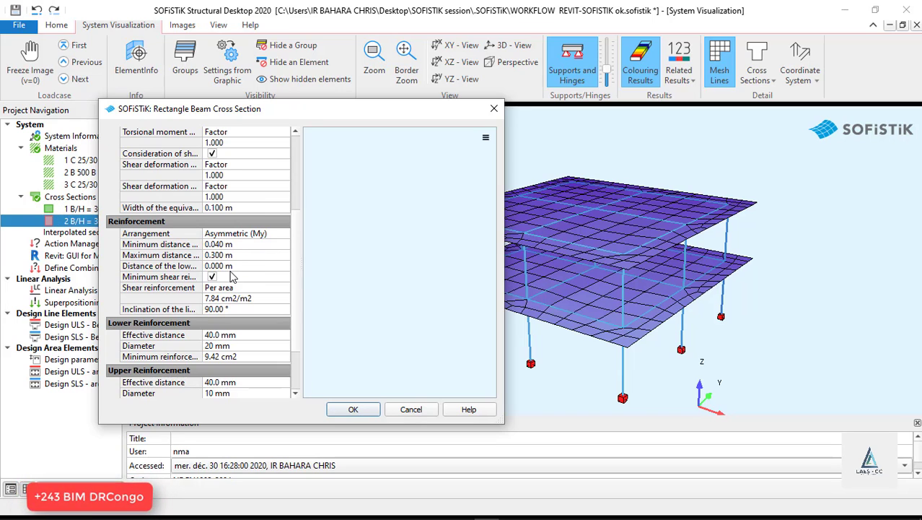
scroll(231, 278, down, 1)
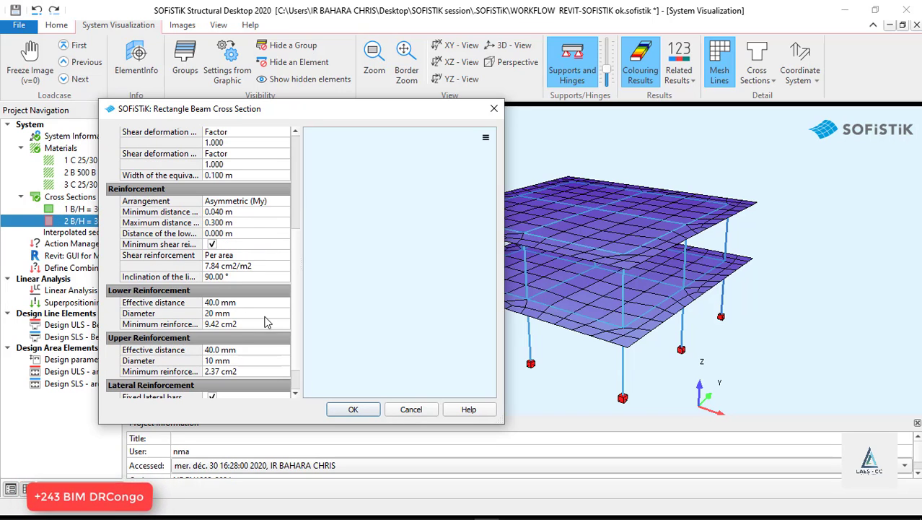
scroll(280, 319, down, 1)
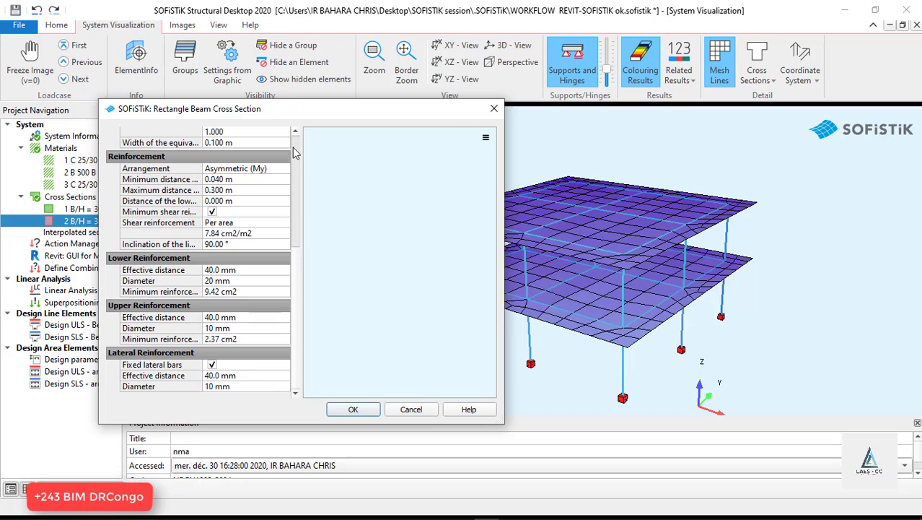
click(240, 387)
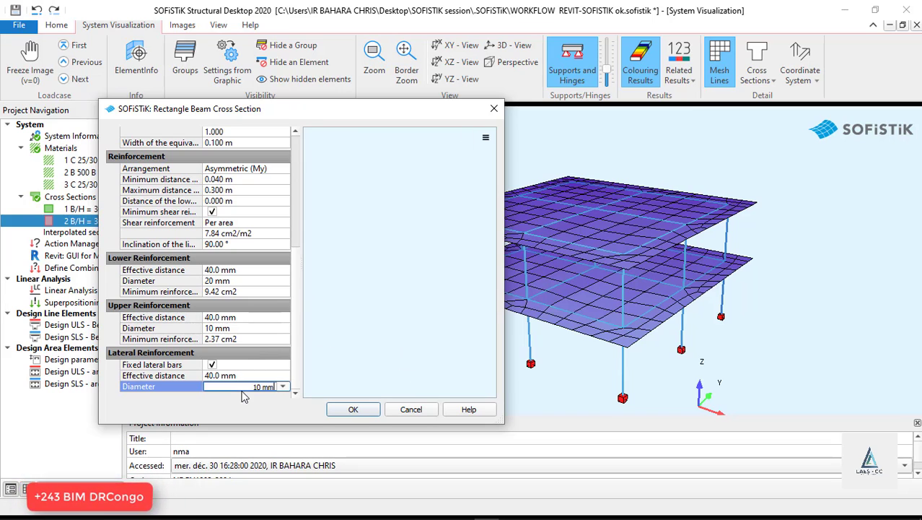
click(238, 376)
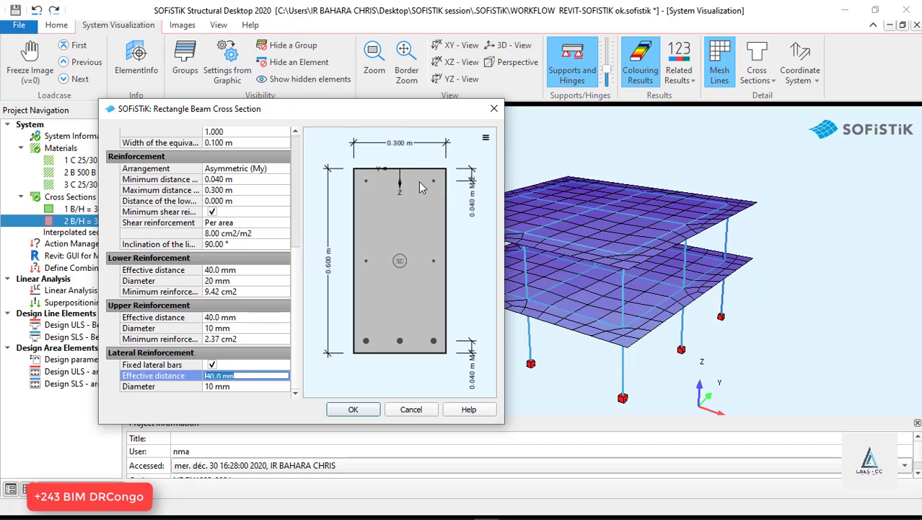
Set the beam's upper reinforcement diameter to 16 mm, review the section's other settings and accept the cross section.
click(275, 328)
click(282, 330)
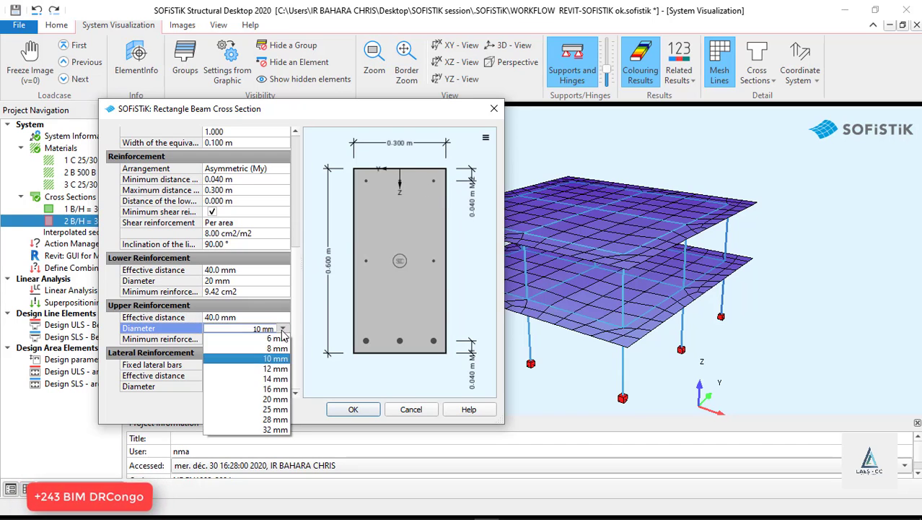
click(275, 389)
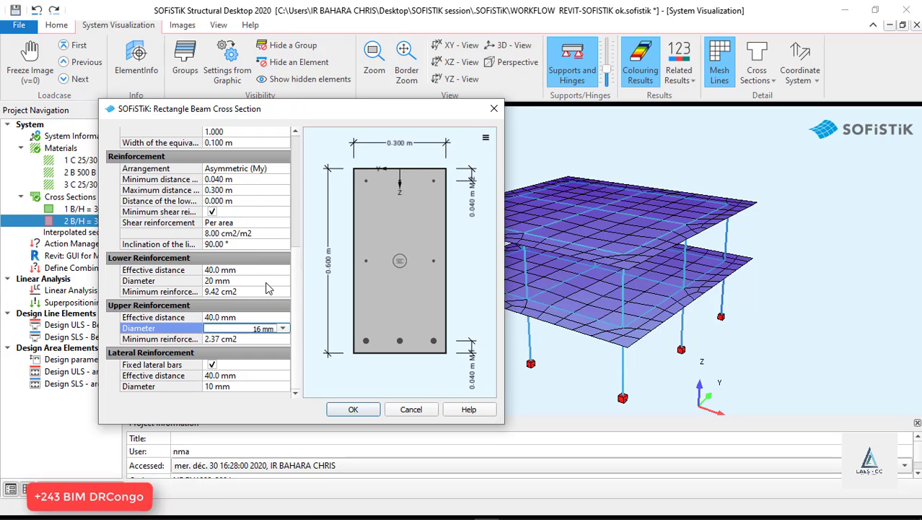
scroll(274, 206, up, 5)
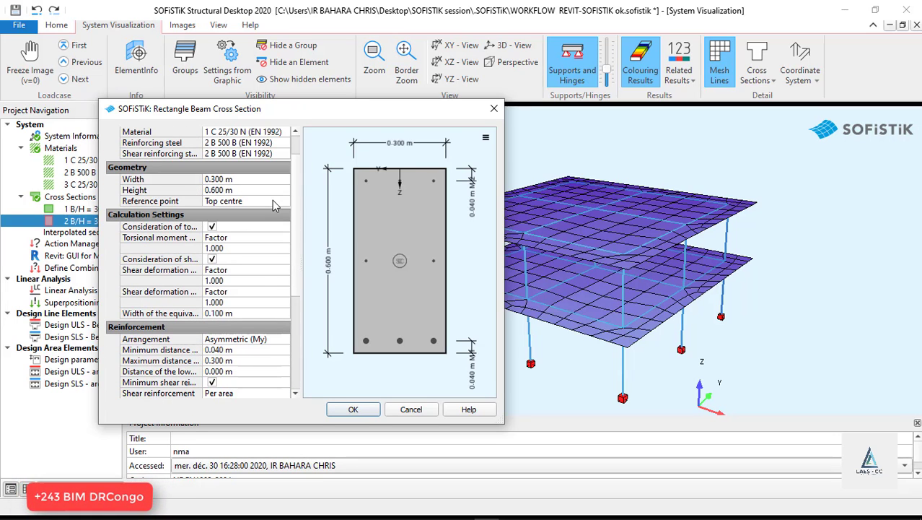
scroll(274, 206, down, 6)
scroll(274, 206, up, 5)
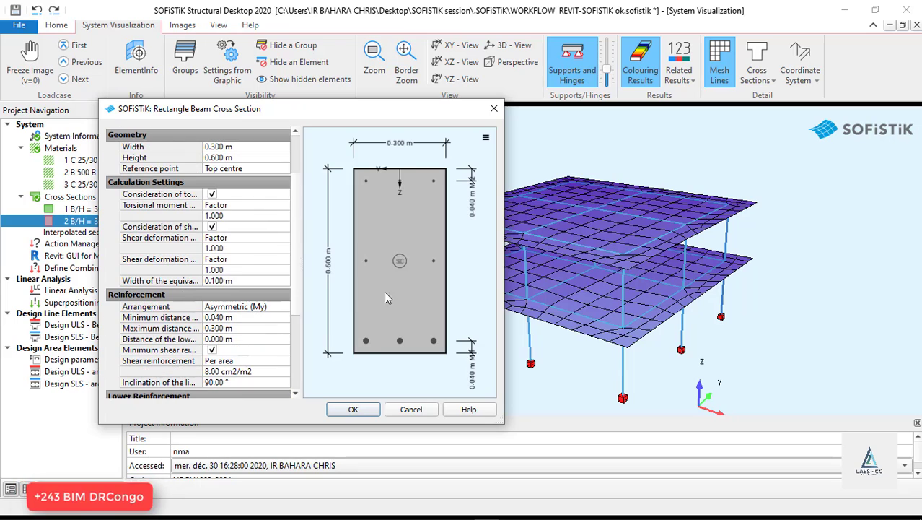
click(353, 412)
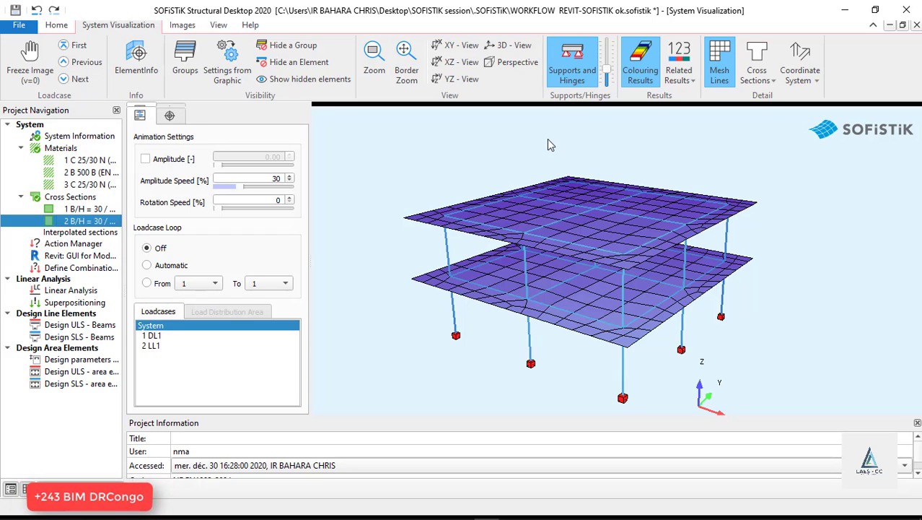
Look over the beam design tasks and switch to PowerPoint to check the SSD workflow slide, returning to Structural Desktop.
click(73, 234)
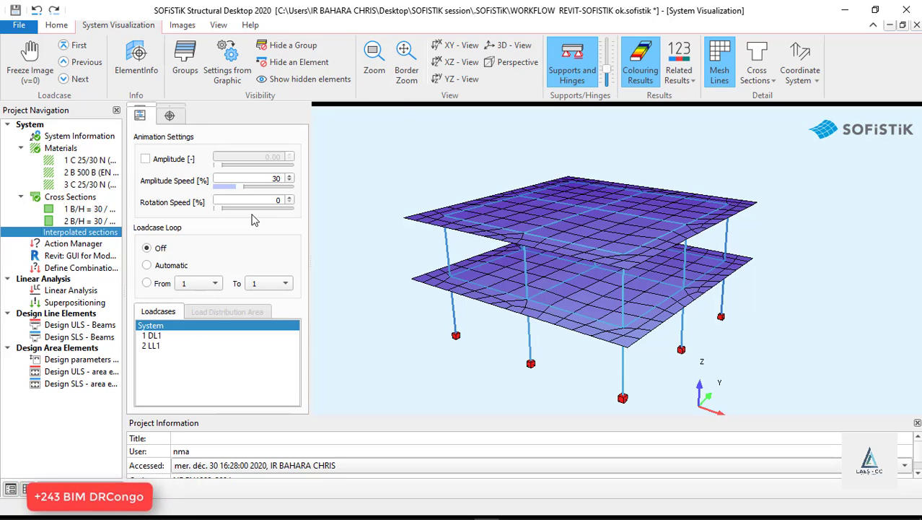
click(65, 326)
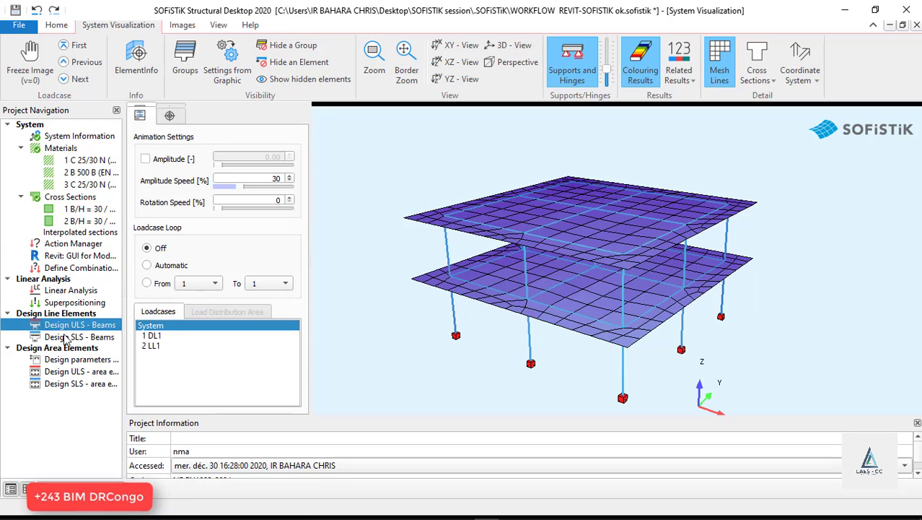
click(65, 339)
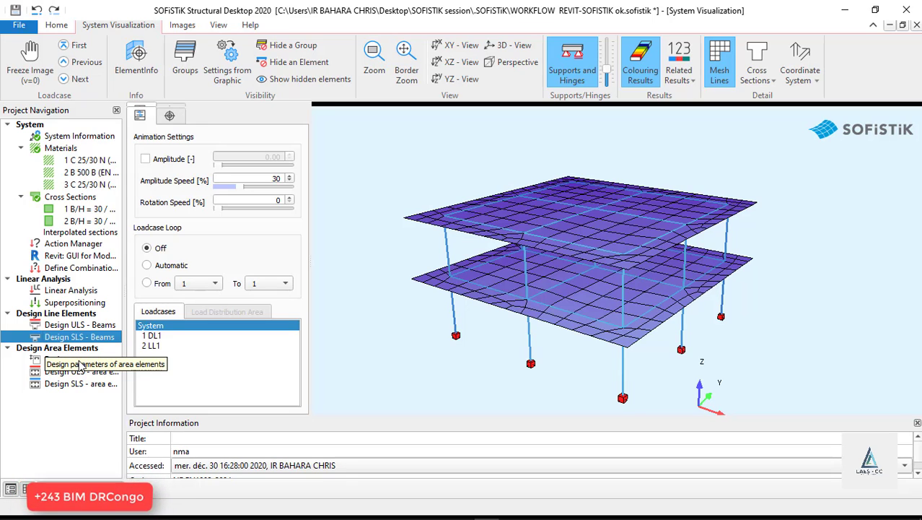
mouse_move(241, 509)
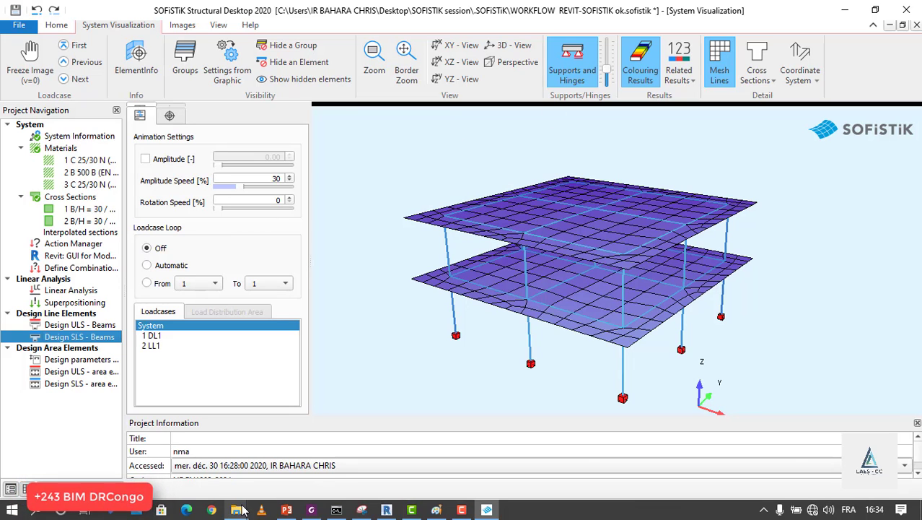
click(287, 509)
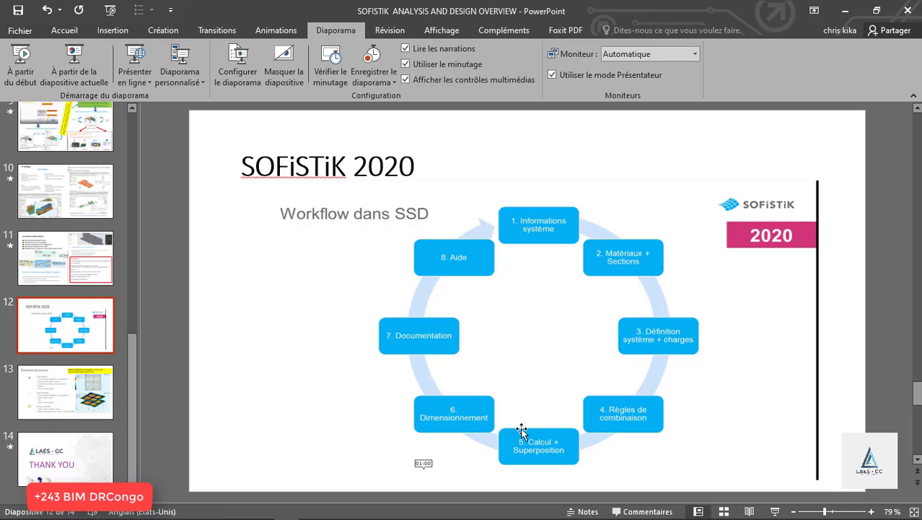
click(845, 11)
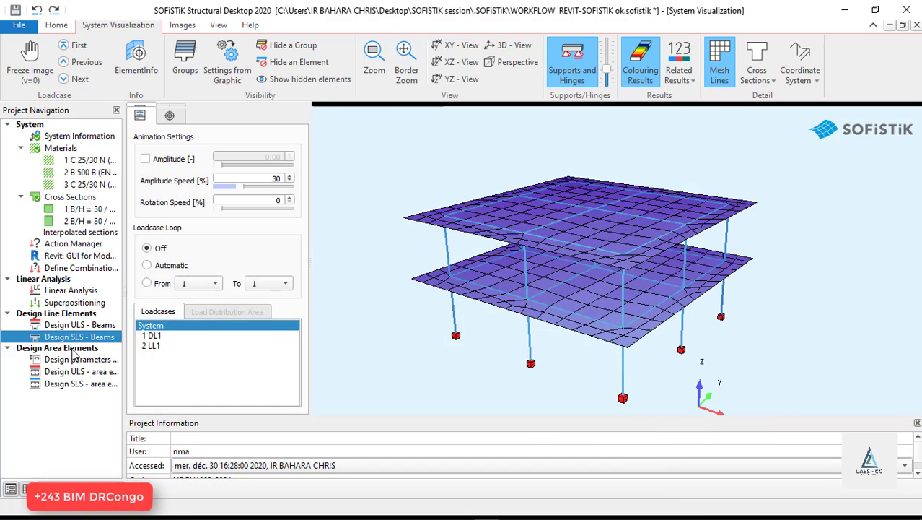
Open the linear analysis task and switch its load case selection to manual, trying the selection of DL1 and LL1.
click(76, 292)
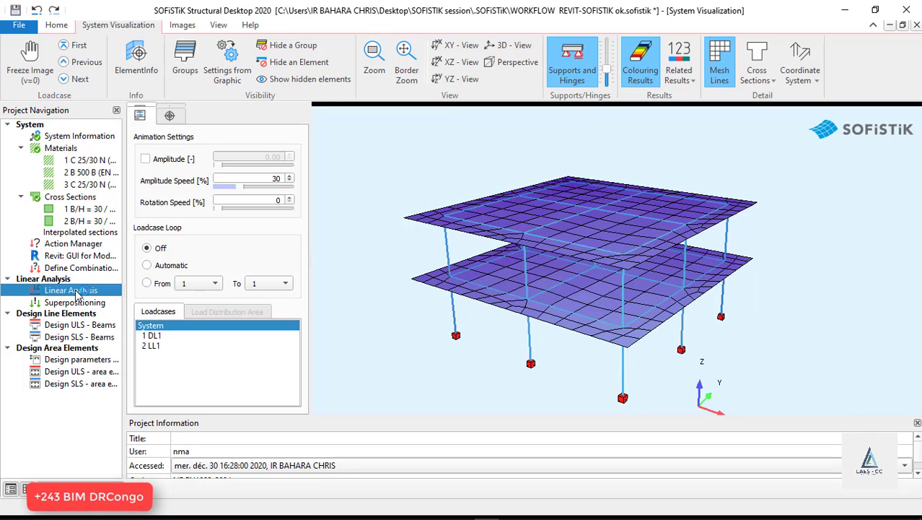
double_click(76, 291)
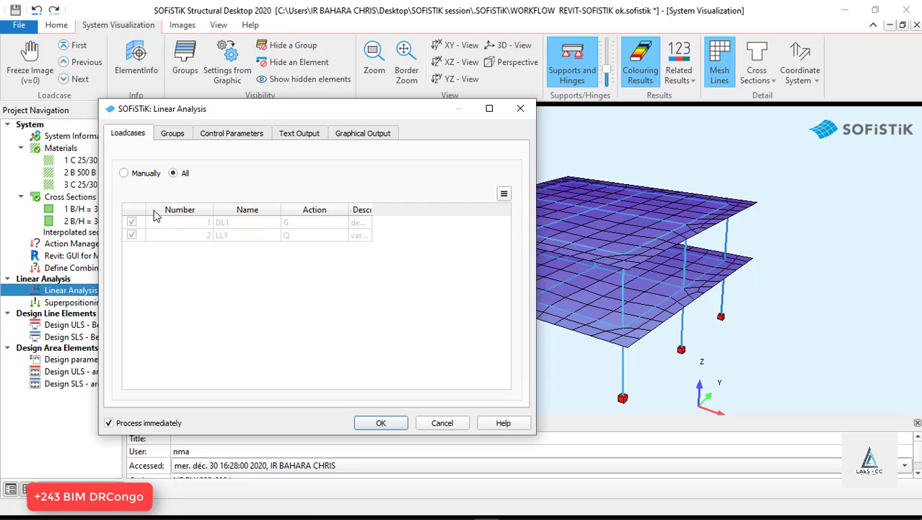
click(140, 176)
click(132, 223)
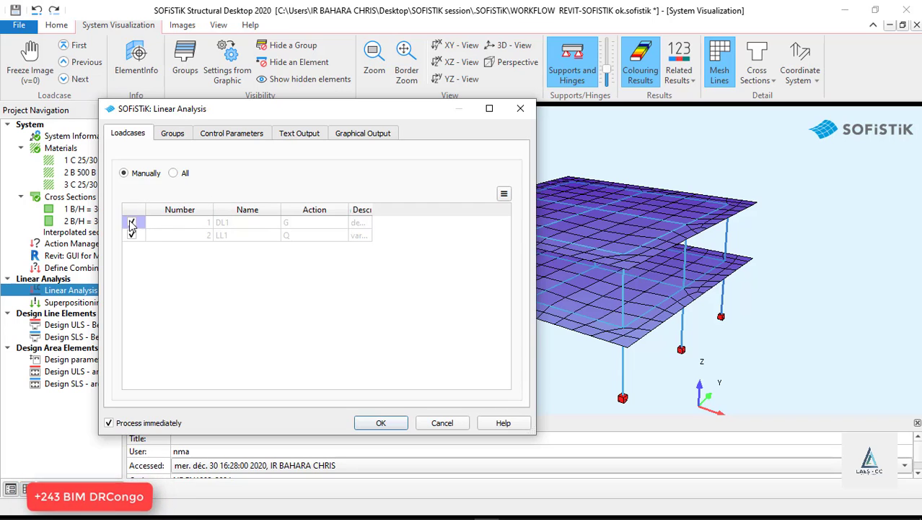
click(132, 235)
click(132, 223)
Examine the linear analysis groups, the warping torsion and system solver options, and the text output settings.
click(170, 137)
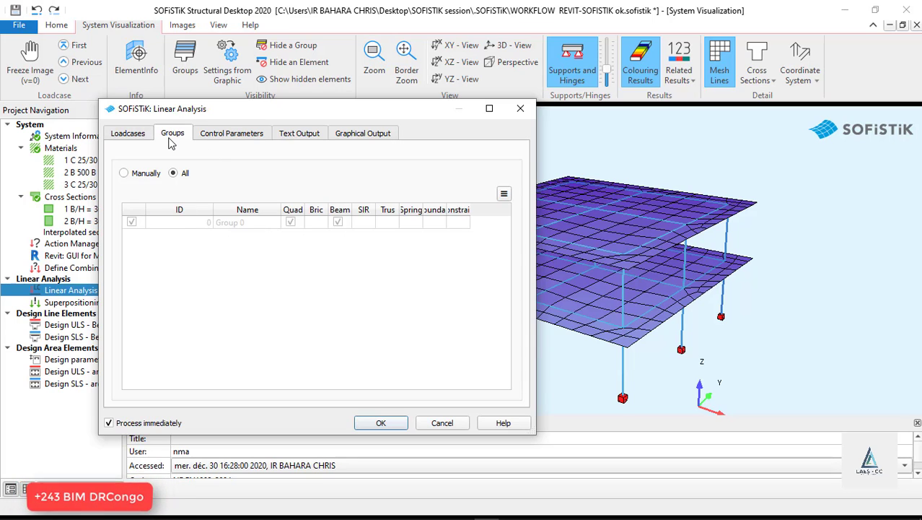
click(238, 136)
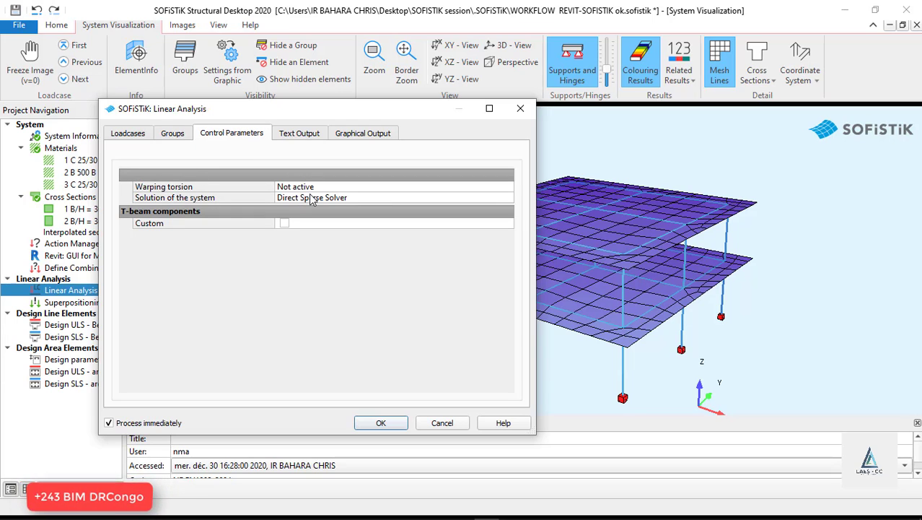
click(497, 188)
click(504, 188)
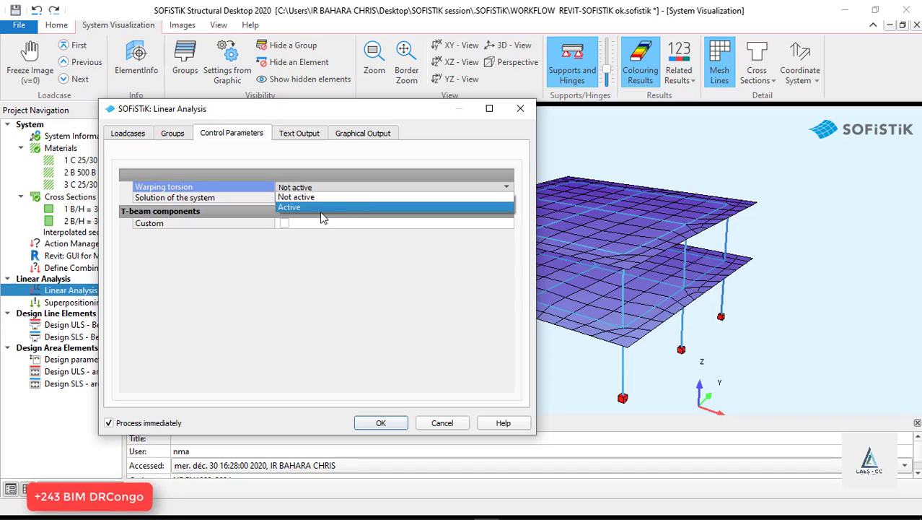
click(229, 251)
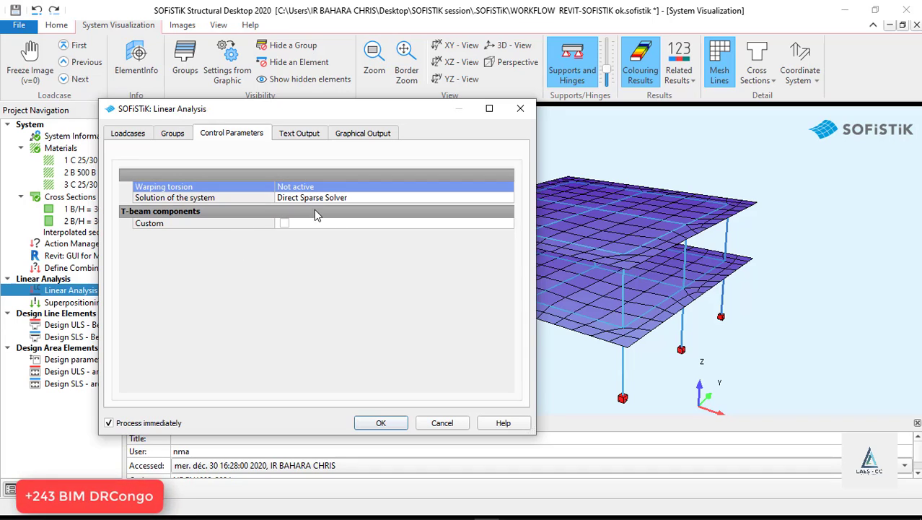
click(501, 200)
click(506, 198)
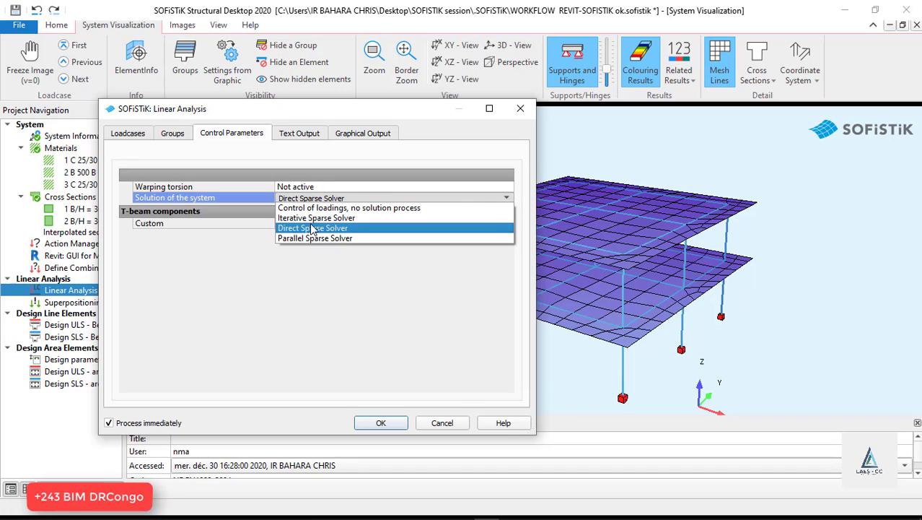
click(267, 278)
click(309, 133)
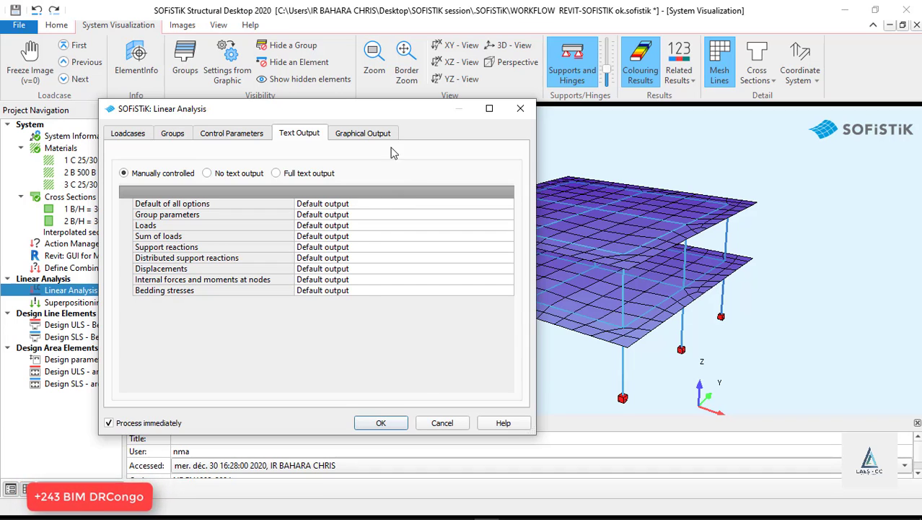
Include all single load case graphics in the graphical output, adjust its user-defined view and run the linear analysis immediately.
click(357, 134)
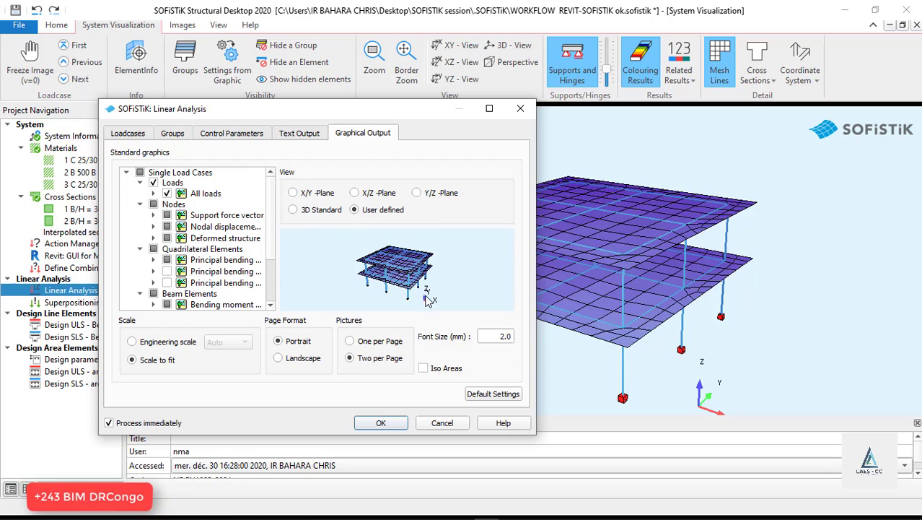
drag(426, 295, 401, 271)
scroll(401, 272, up, 3)
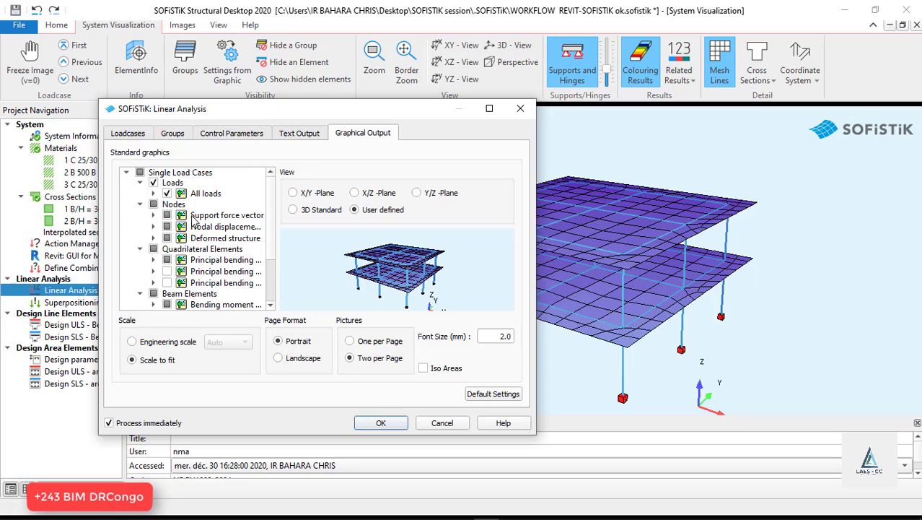
click(143, 173)
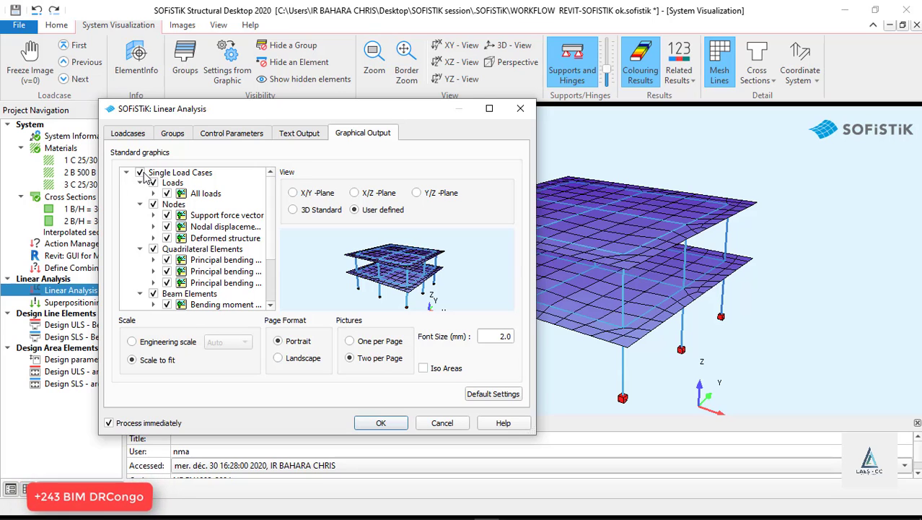
scroll(194, 273, down, 2)
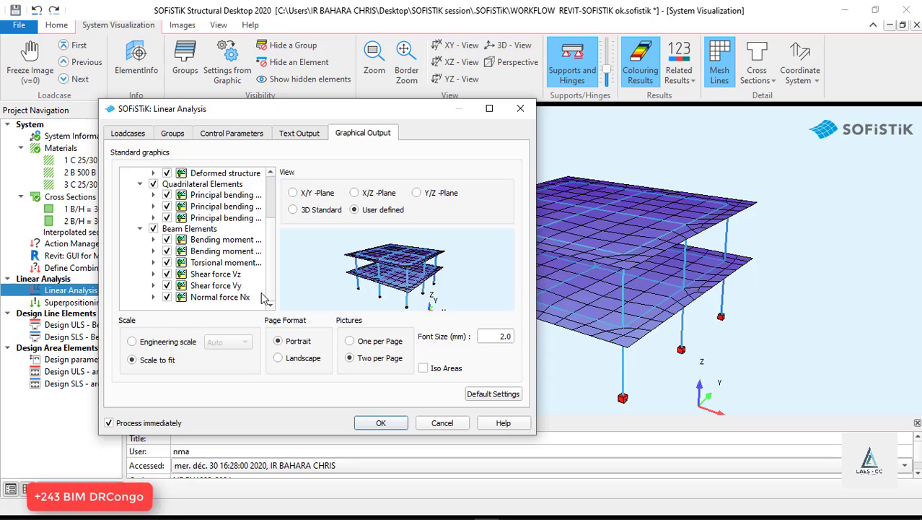
scroll(201, 245, up, 2)
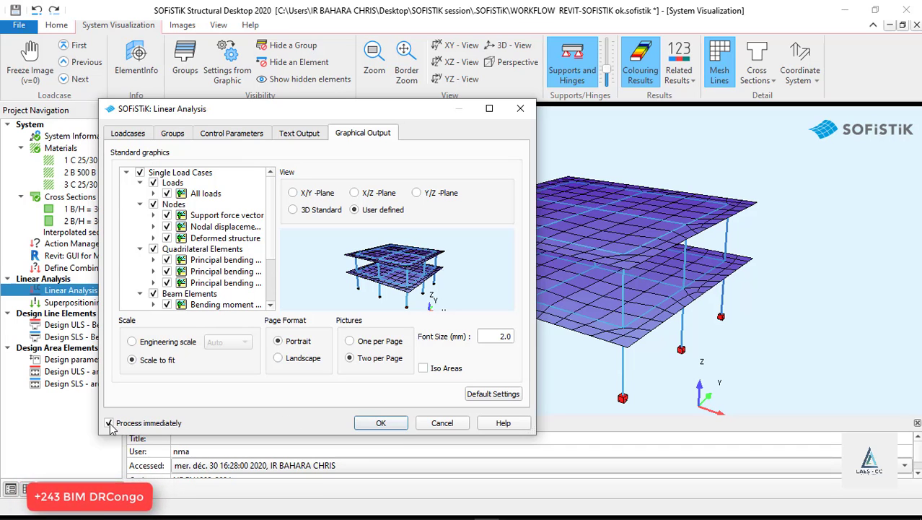
click(381, 426)
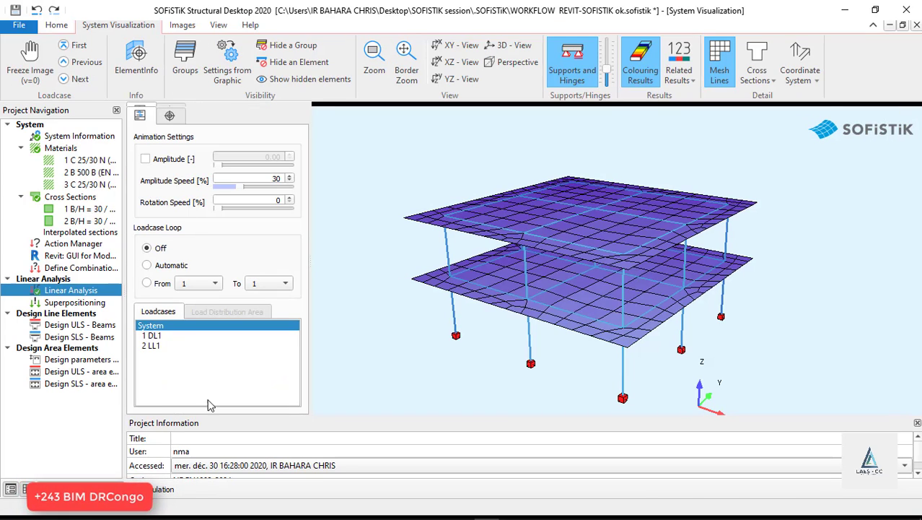
Display the results of load case DL1 with full visualization of cross sections.
click(151, 335)
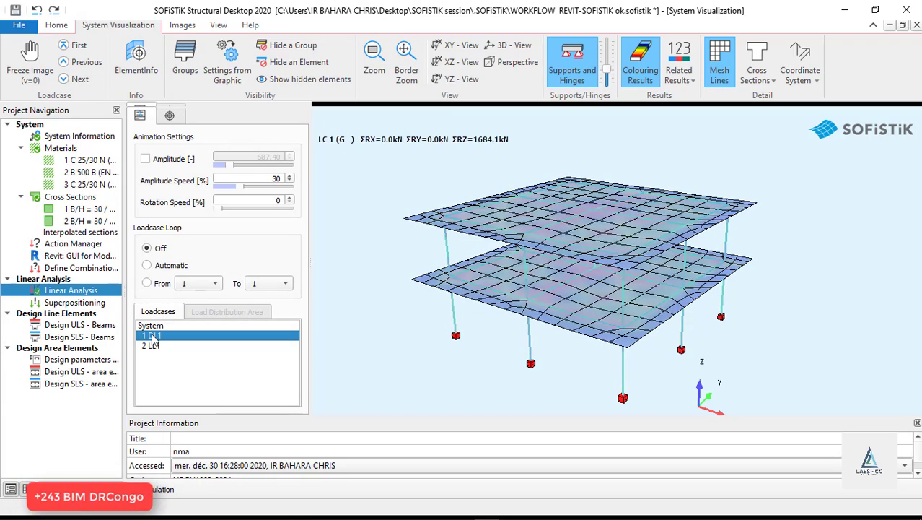
drag(722, 335, 512, 308)
drag(625, 313, 631, 319)
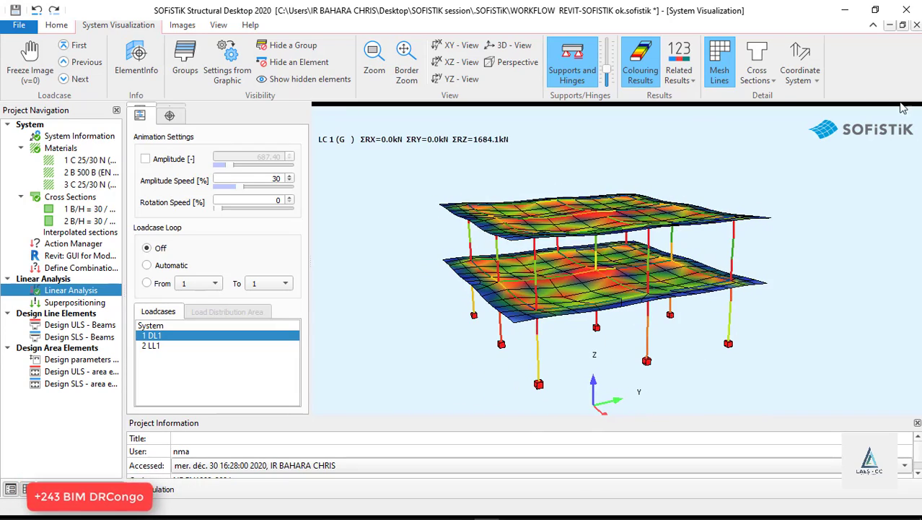
click(752, 78)
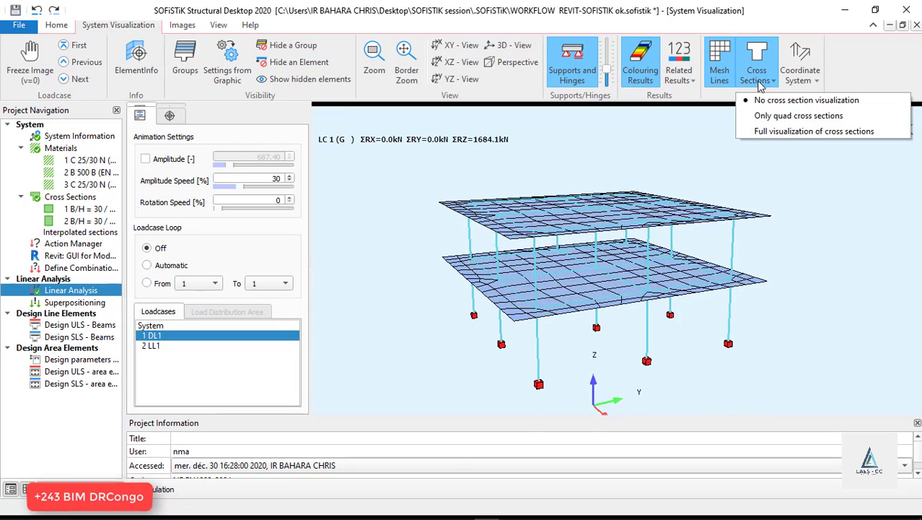
click(779, 131)
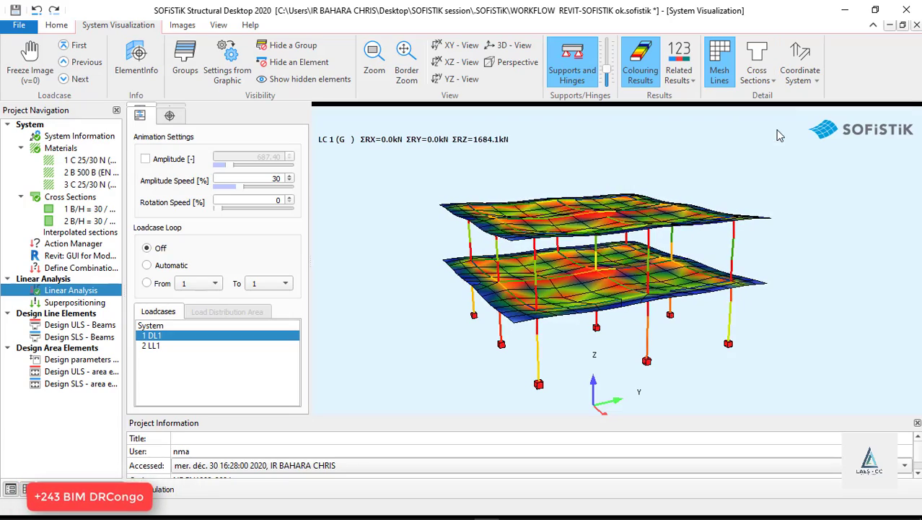
mouse_move(543, 231)
mouse_down()
mouse_move(626, 246)
mouse_move(667, 233)
mouse_up()
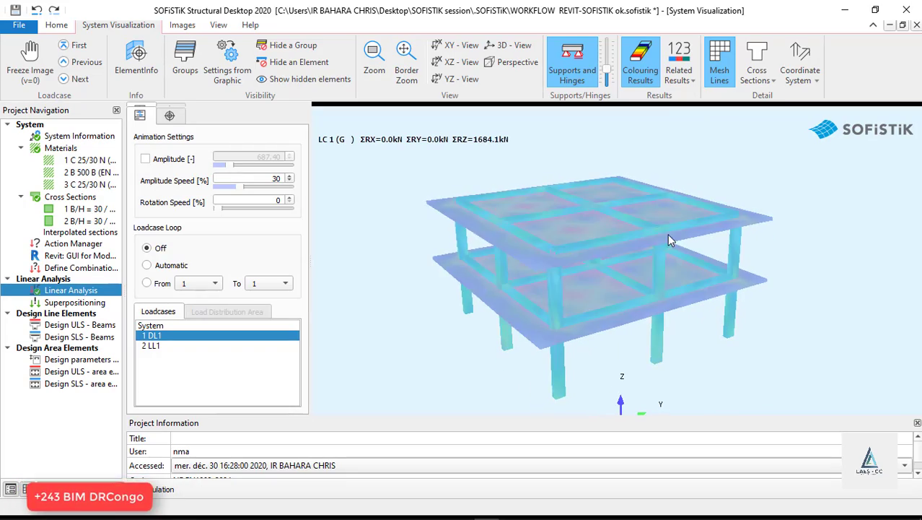
Enable the custom animation amplitude, set it to about 969.30 and display load case LL1.
click(179, 160)
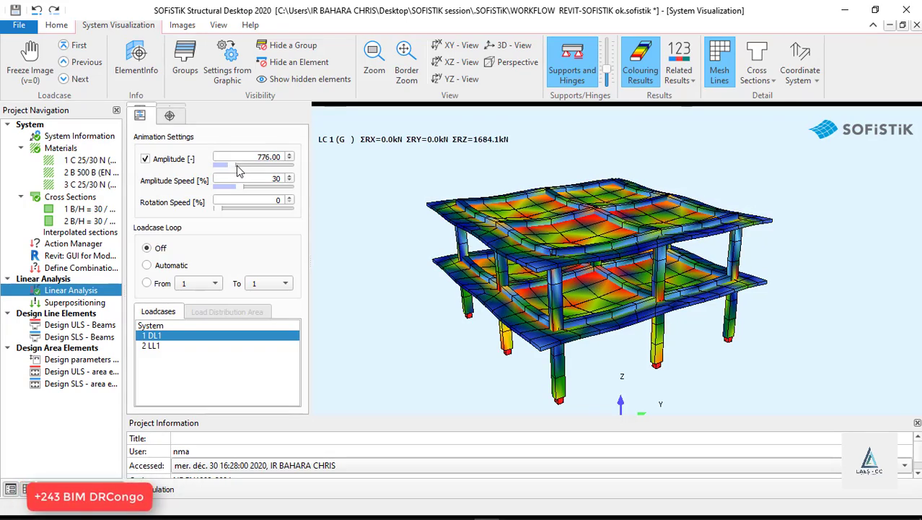
drag(240, 169, 244, 171)
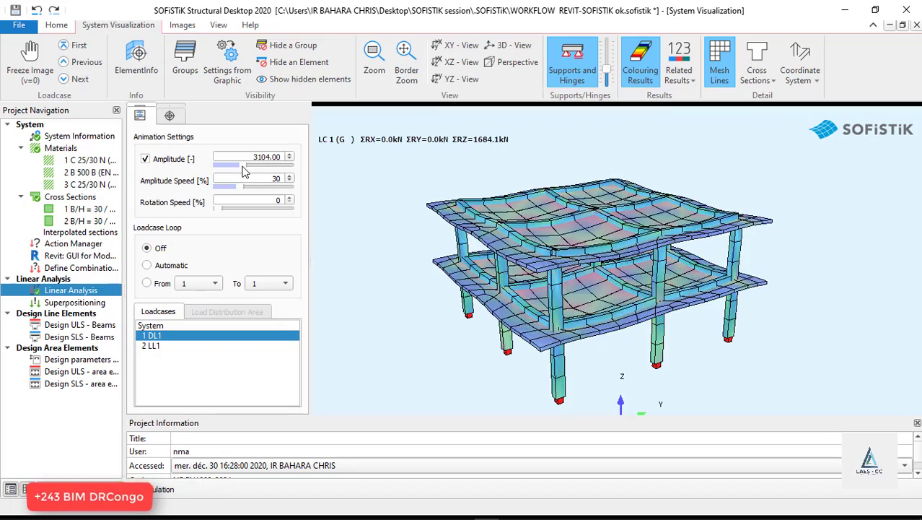
drag(244, 170, 228, 171)
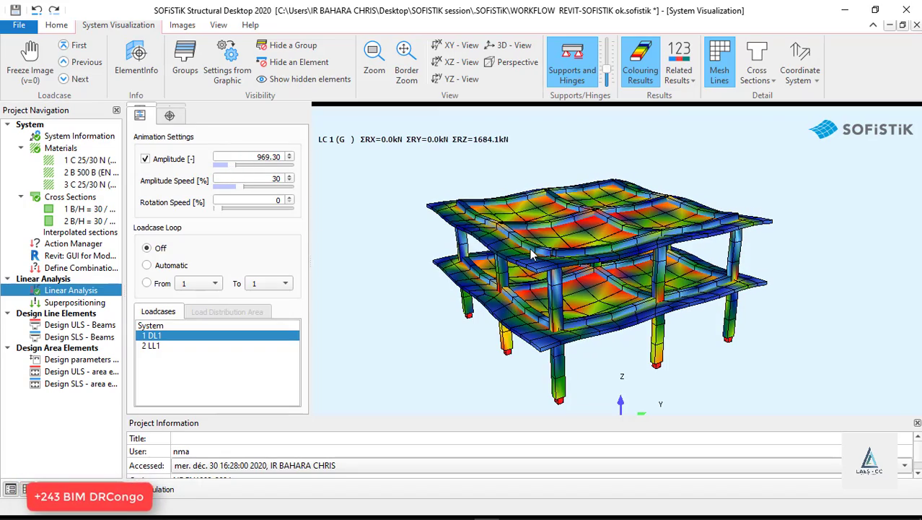
click(157, 347)
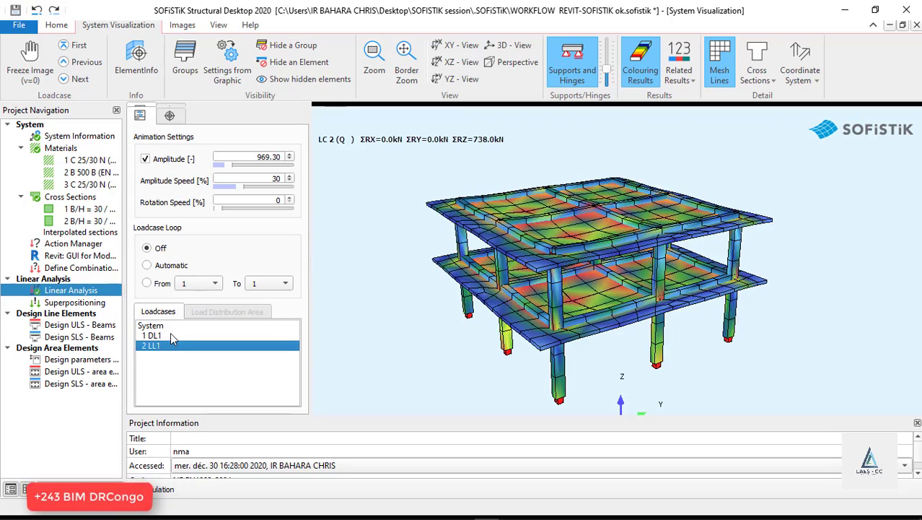
Set the rotation speed to 25 % and view the rotating LL1 animation in the XY, 3D and XZ views.
click(228, 209)
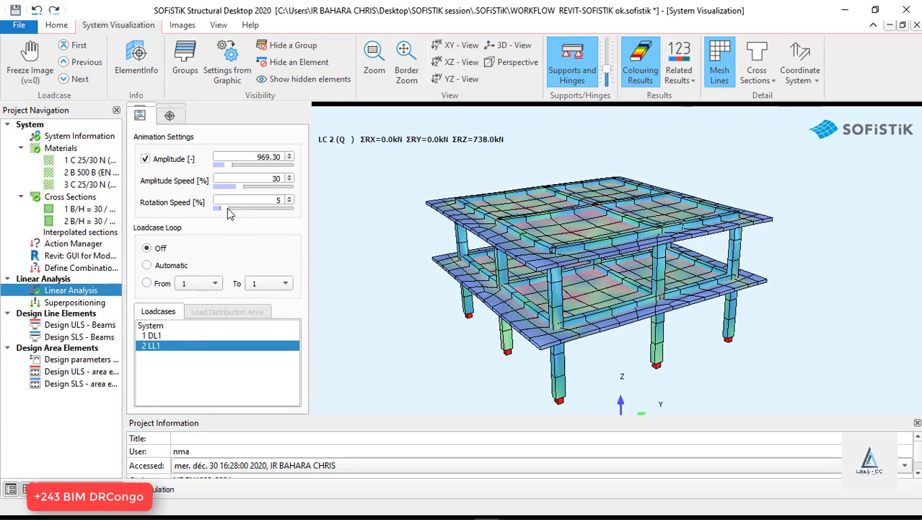
drag(228, 213, 239, 215)
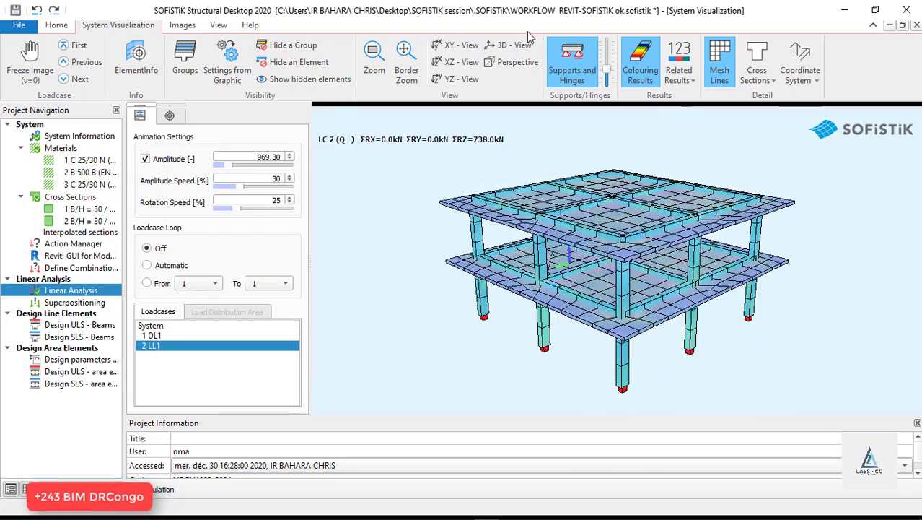
click(468, 46)
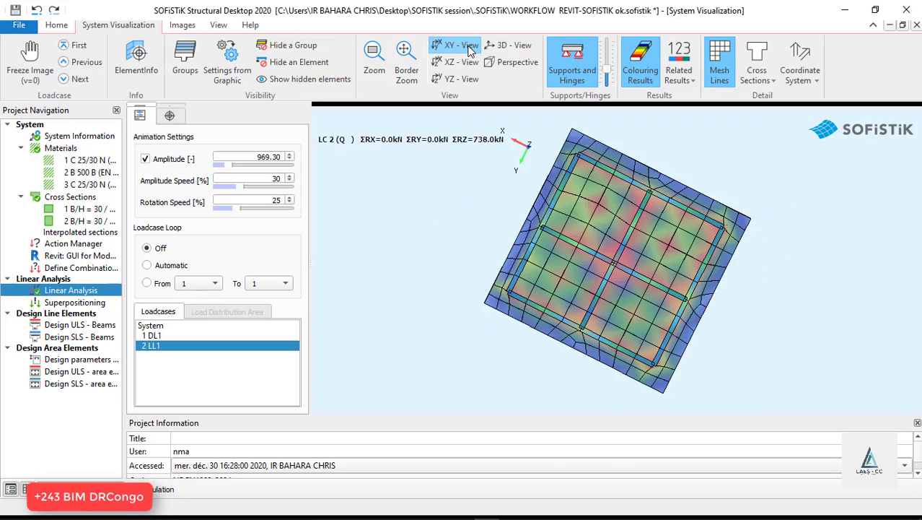
click(502, 46)
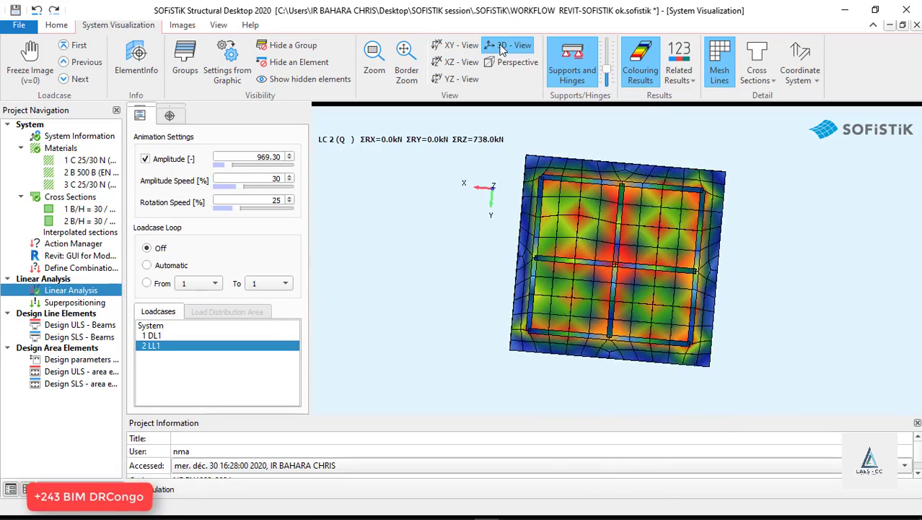
click(461, 62)
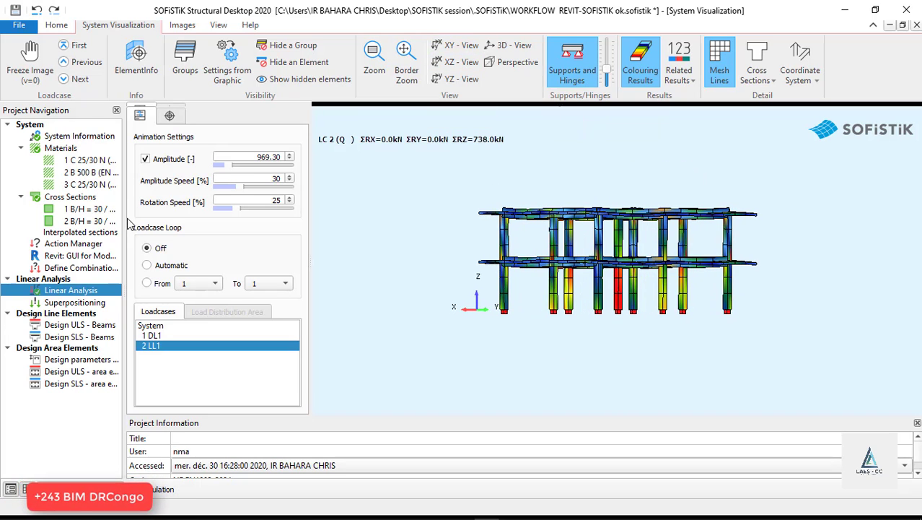
Stop the model's rotation and inspect the deformation of load case DL1 in the YZ view.
click(21, 59)
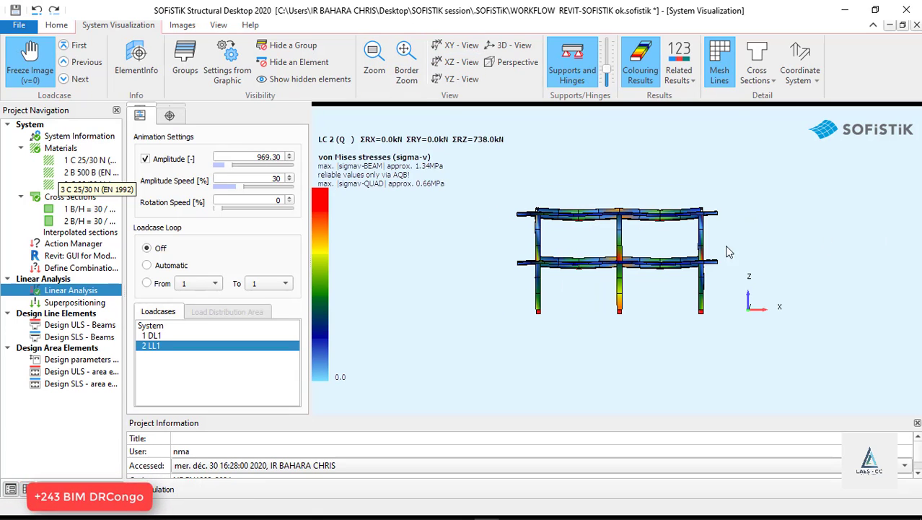
scroll(727, 251, up, 3)
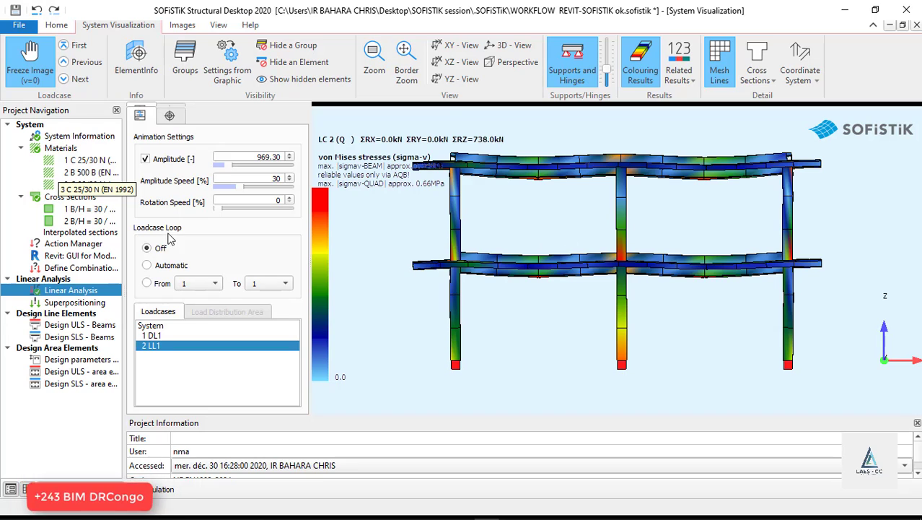
click(160, 267)
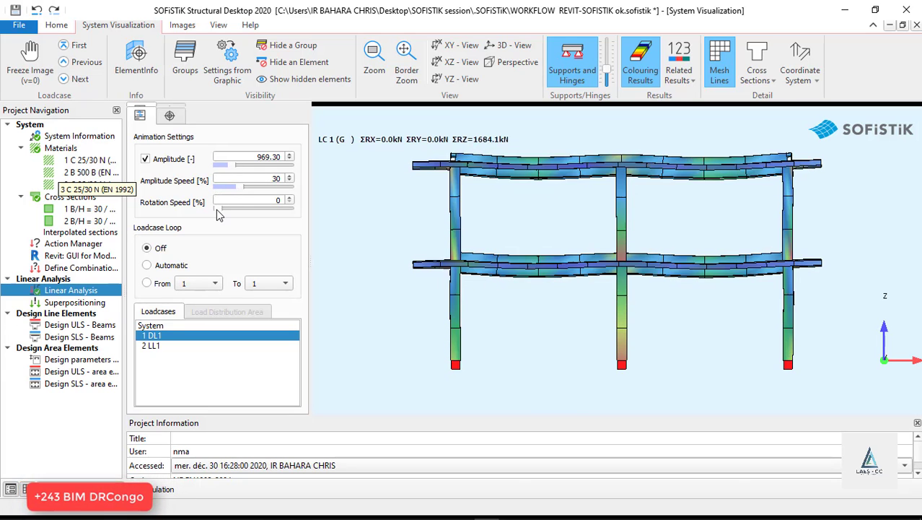
drag(230, 209, 199, 211)
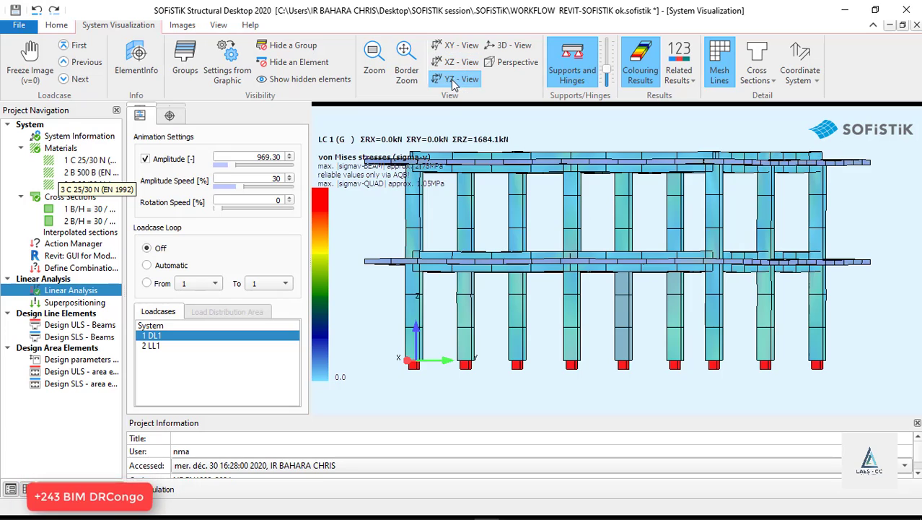
scroll(626, 263, up, 5)
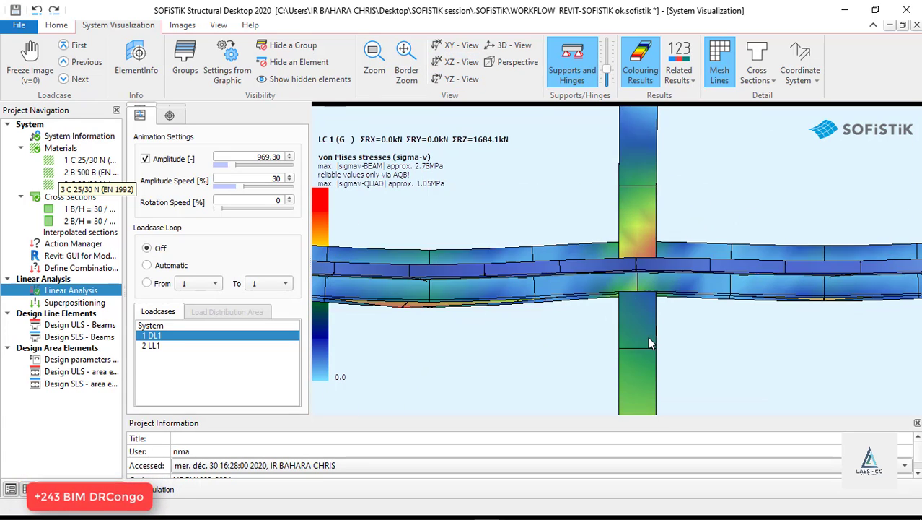
scroll(649, 338, down, 5)
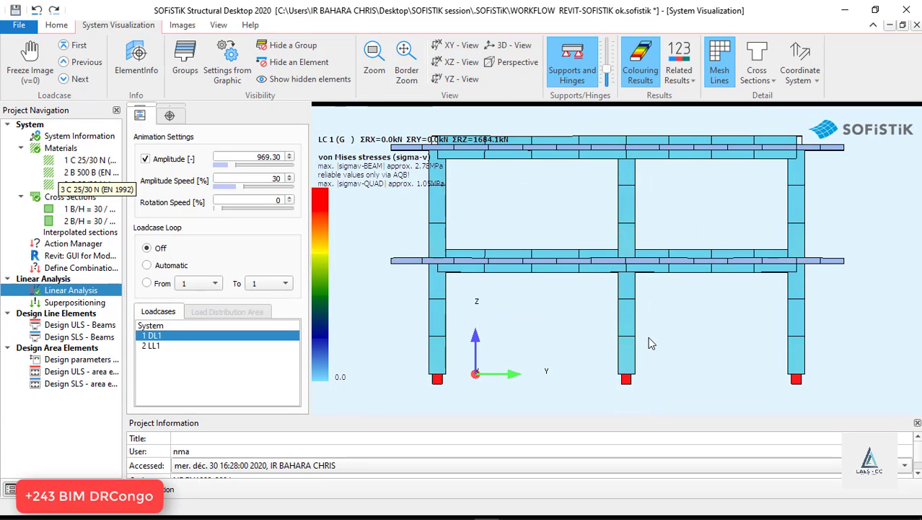
Set the animation amplitude to 966.30 and inspect load case LL1 on the slabs and beams in 3D.
click(288, 161)
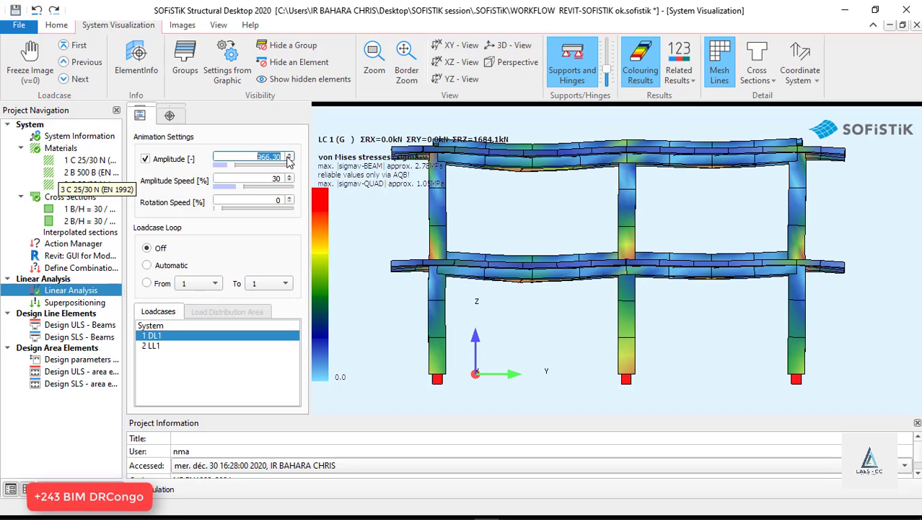
click(146, 347)
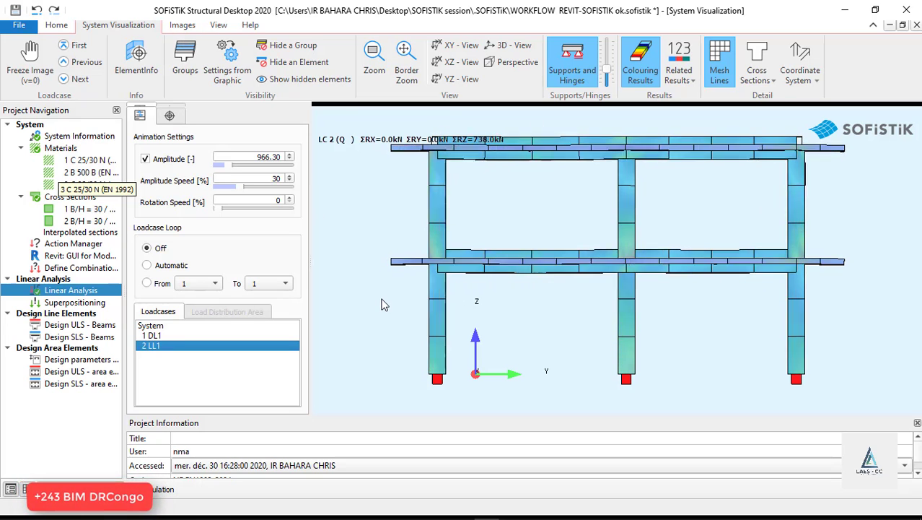
drag(492, 229, 567, 282)
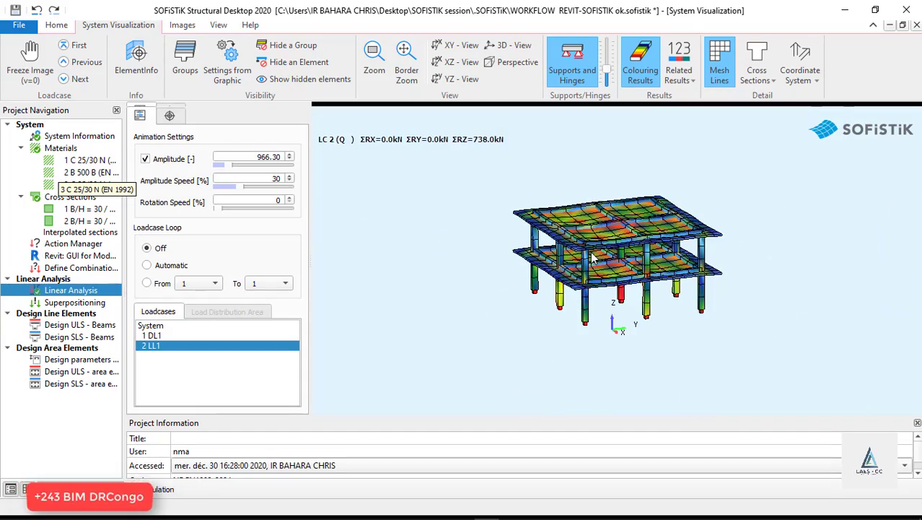
scroll(588, 259, up, 4)
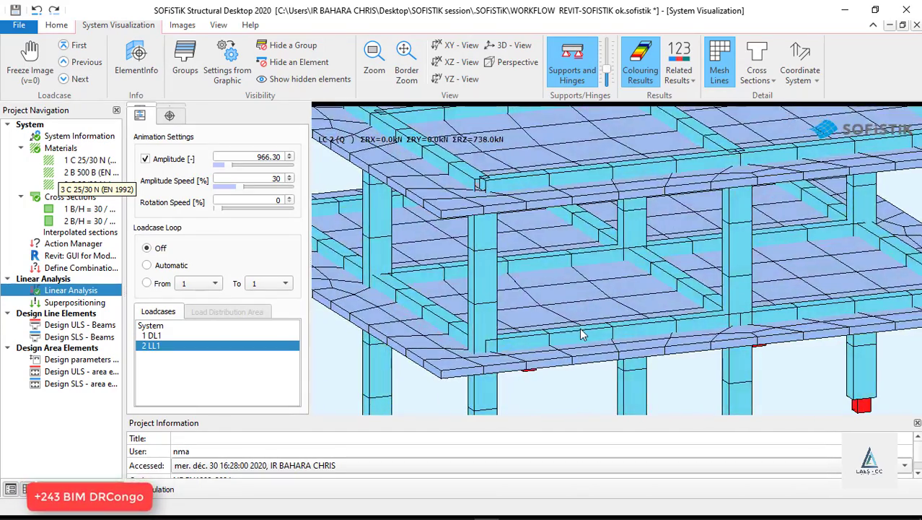
scroll(583, 335, down, 5)
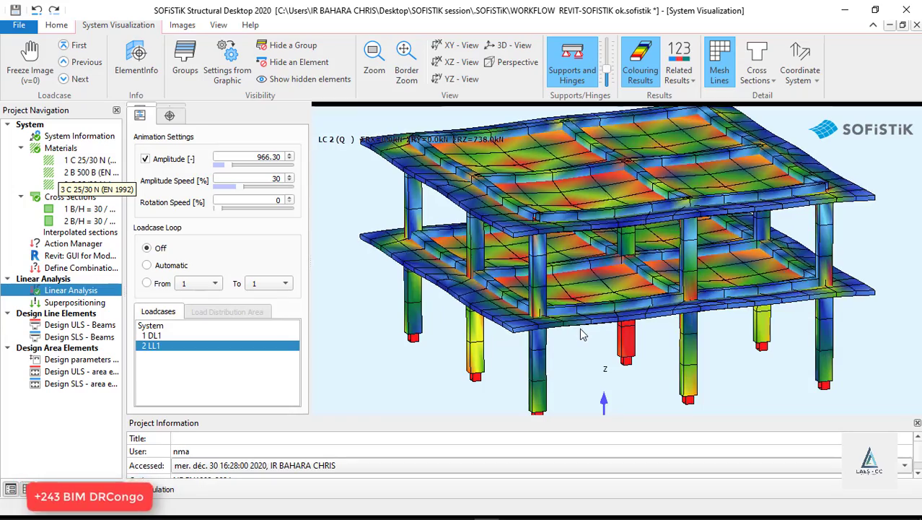
scroll(603, 285, up, 5)
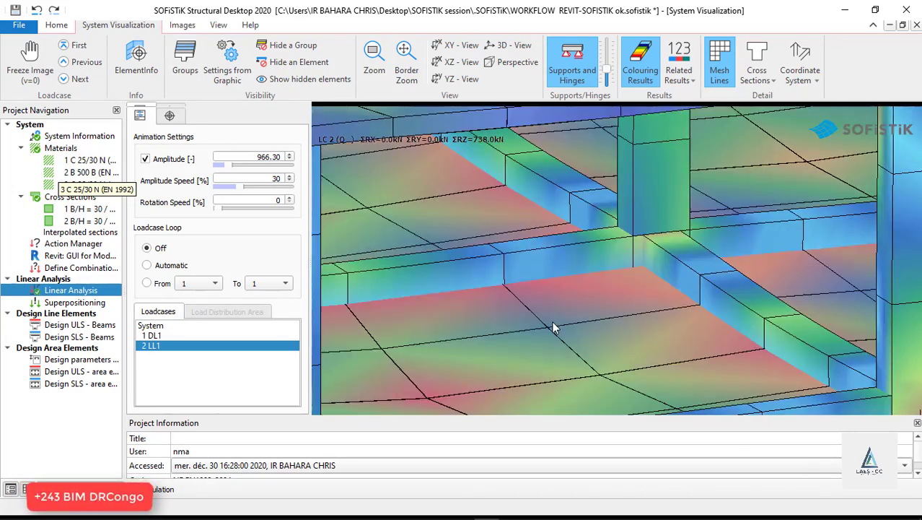
scroll(355, 301, down, 5)
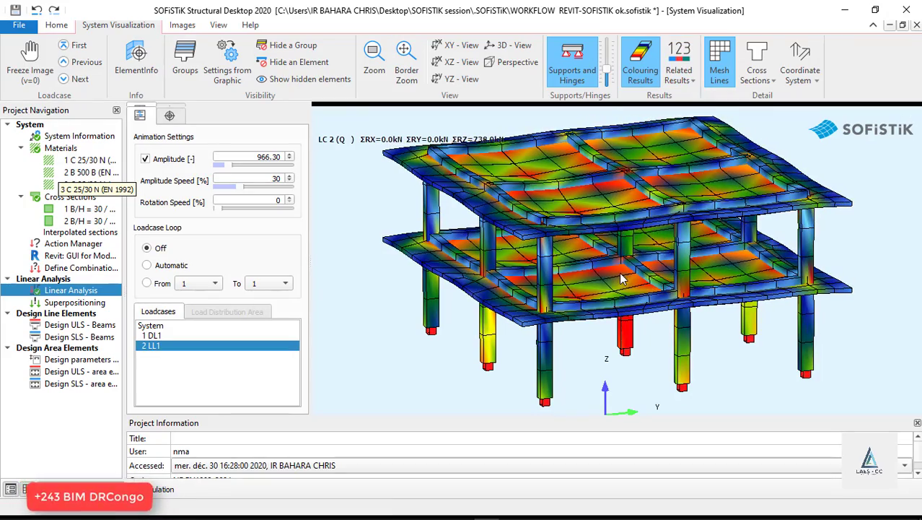
Colour the model results by Utilization (sigma/fc) and inspect the beams and columns up close.
click(682, 76)
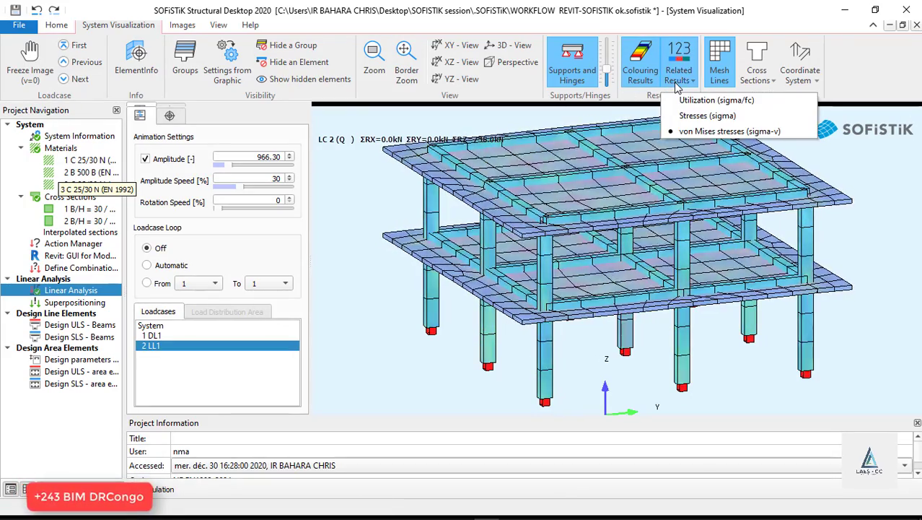
click(711, 100)
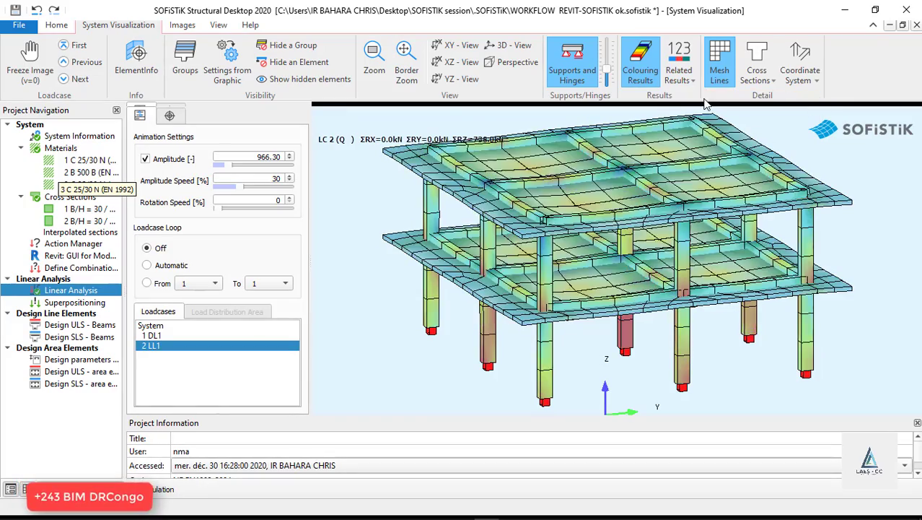
scroll(579, 272, up, 5)
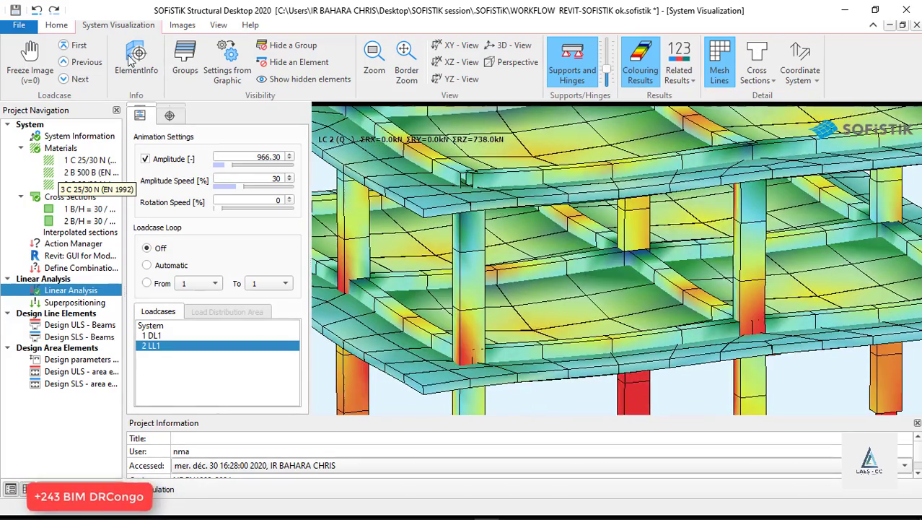
Examine the element information of slab quad 145 under load case 2, including the displacements of its first two nodes.
click(170, 117)
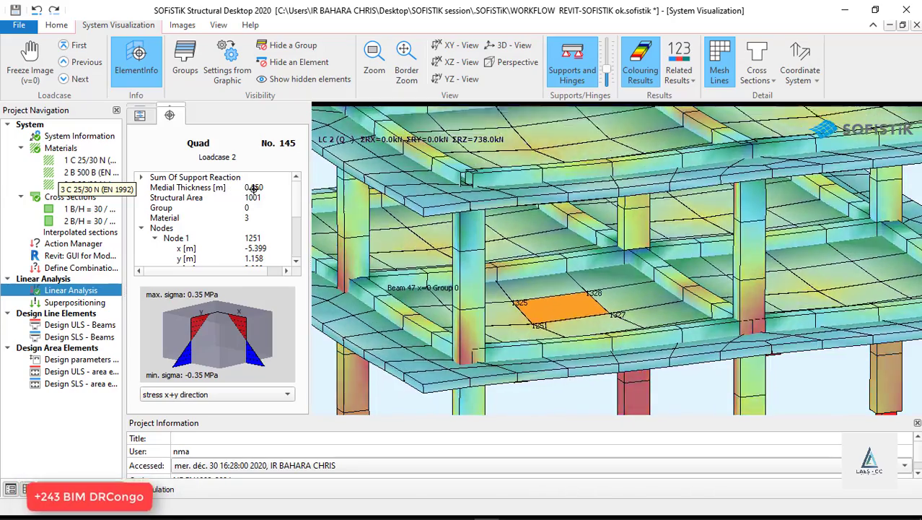
scroll(247, 214, down, 3)
scroll(247, 213, up, 2)
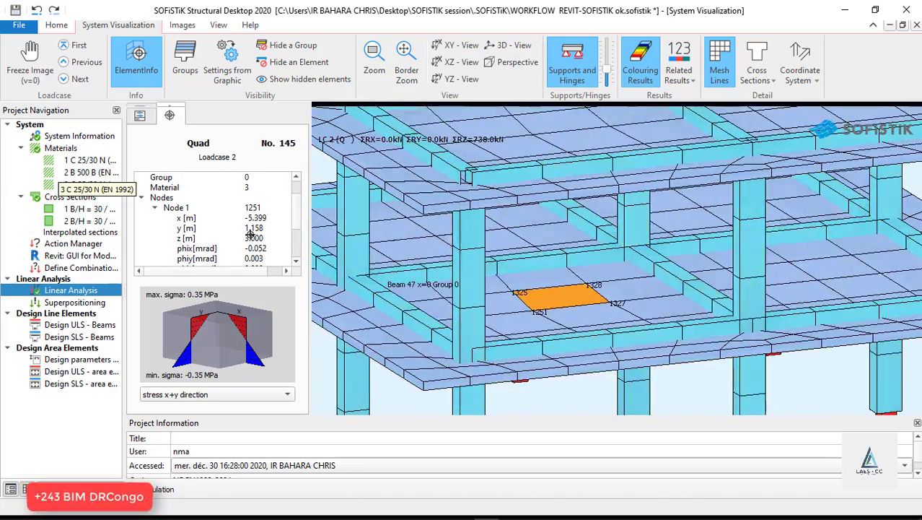
scroll(246, 235, down, 3)
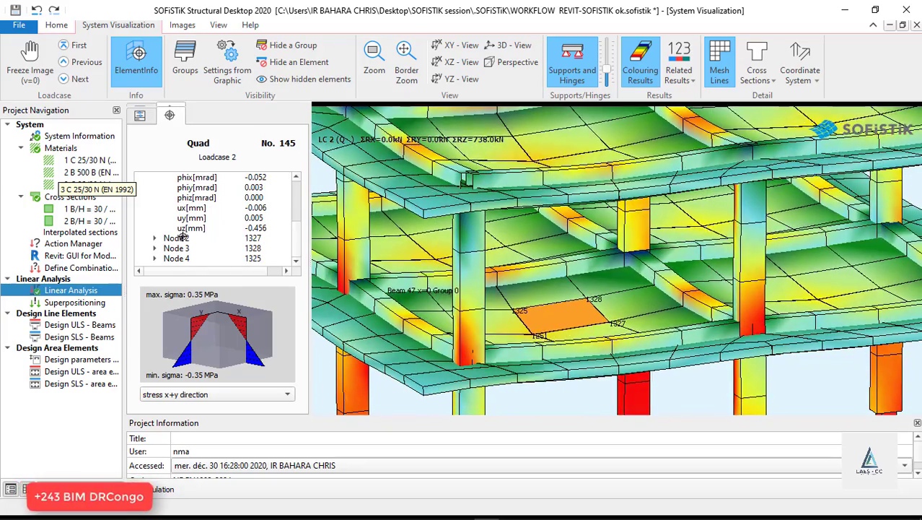
click(154, 238)
scroll(160, 244, down, 3)
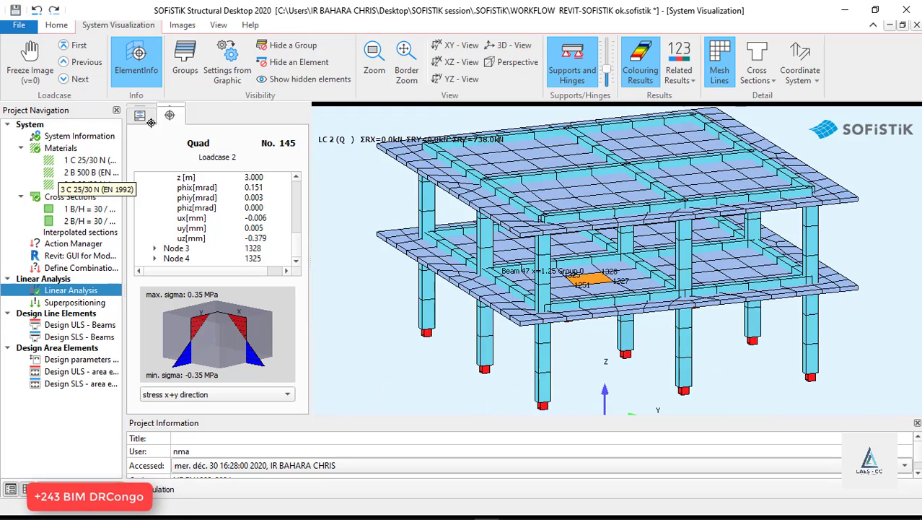
Return to the animation settings and inspect the utilization around the lower floor's interior column and beams.
click(148, 118)
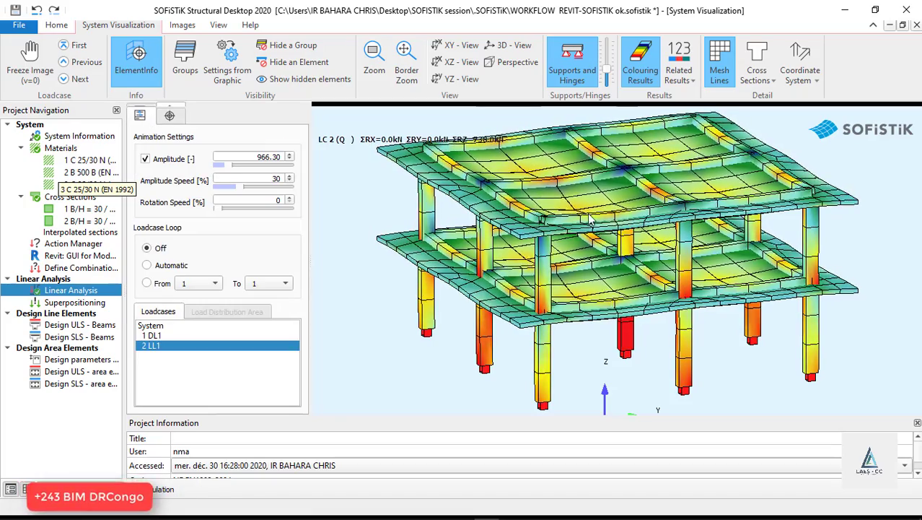
scroll(634, 222, down, 5)
scroll(633, 222, up, 6)
scroll(633, 294, up, 5)
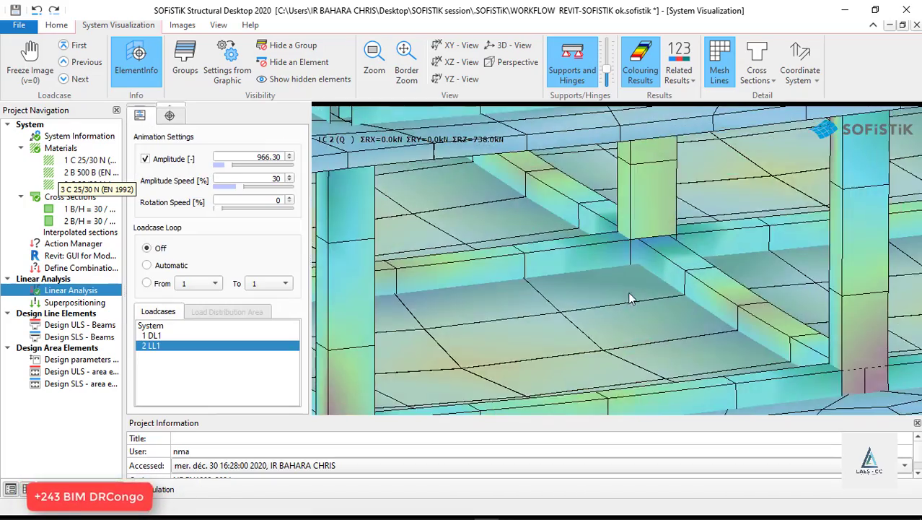
scroll(633, 298, down, 6)
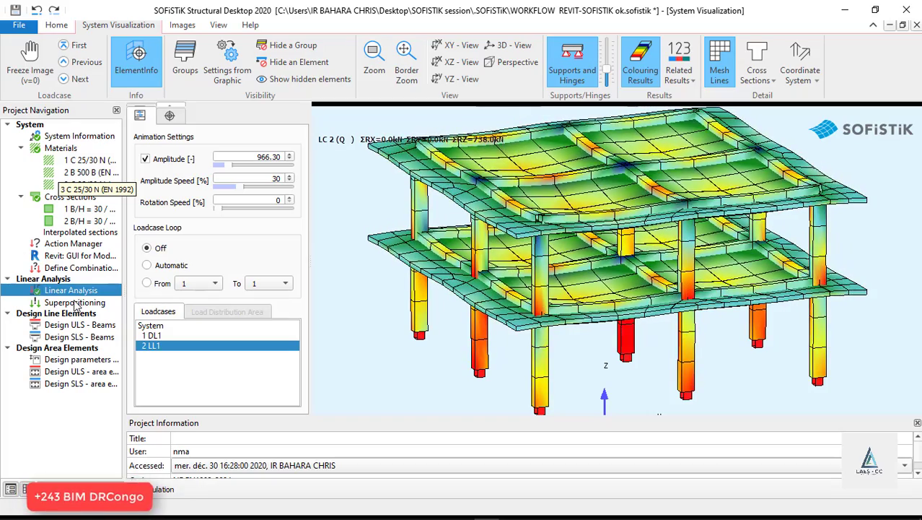
Switch to PowerPoint to check the calculation and superposition stage on the SSD workflow slide, and return to SOFiSTiK.
right_click(76, 301)
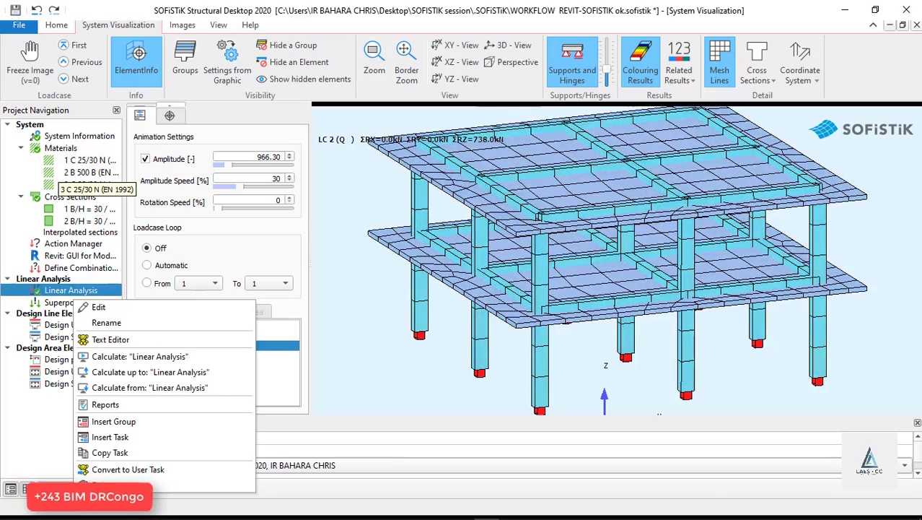
click(286, 510)
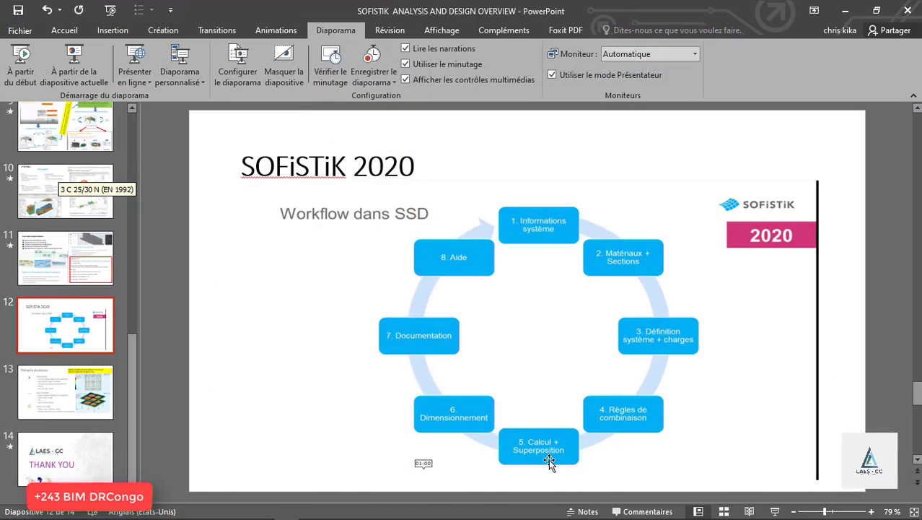
click(847, 11)
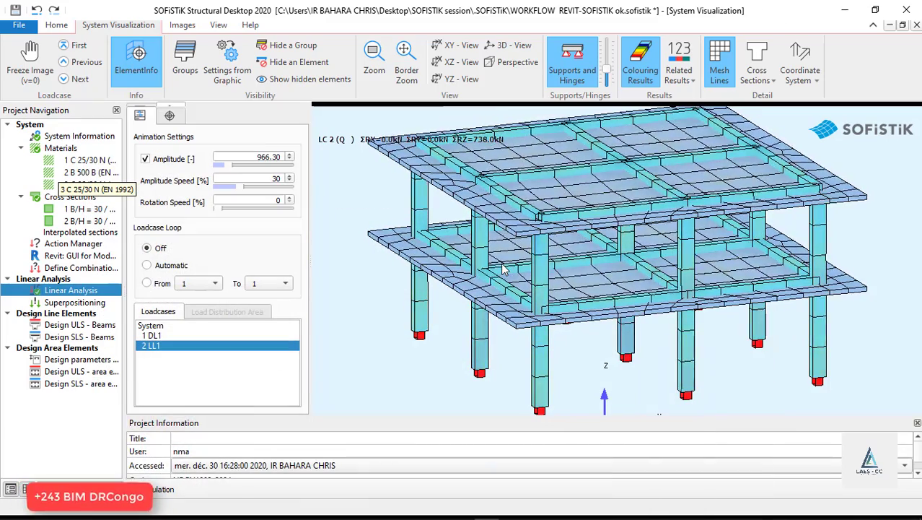
Review the Forces in Nodes result components in the Superposition manager and process the superposition immediately.
click(67, 303)
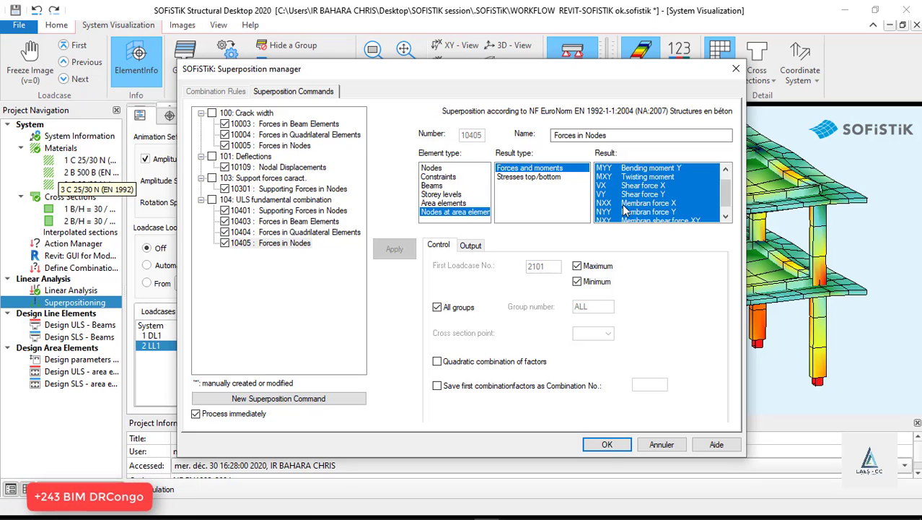
scroll(662, 208, down, 1)
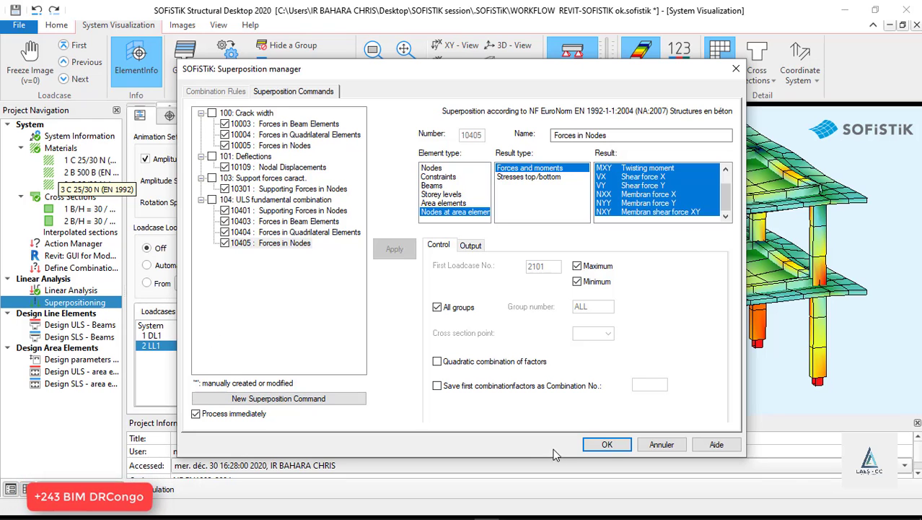
click(589, 444)
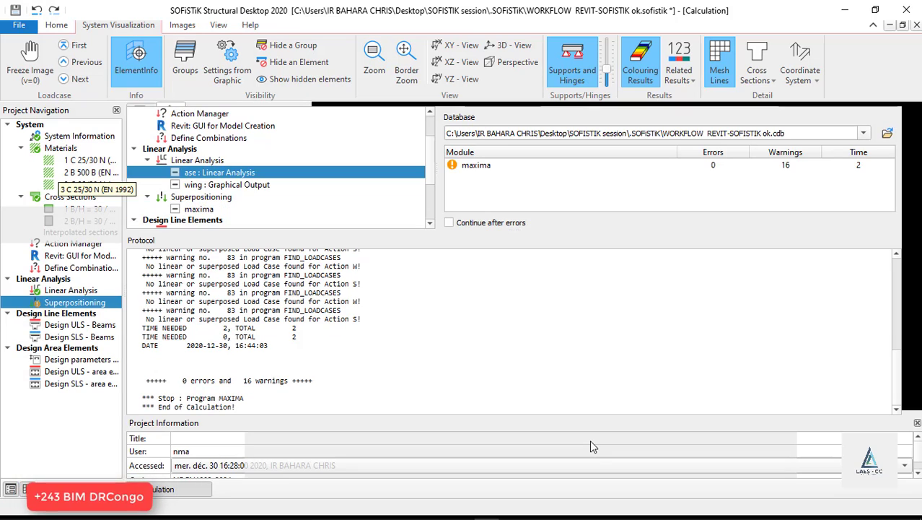
Calculate all project tasks up to Superpositioning.
right_click(50, 303)
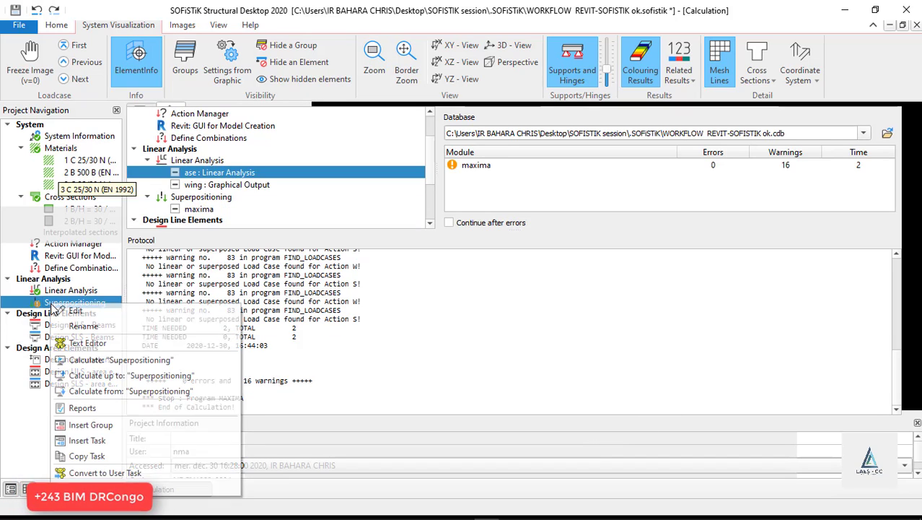
click(121, 376)
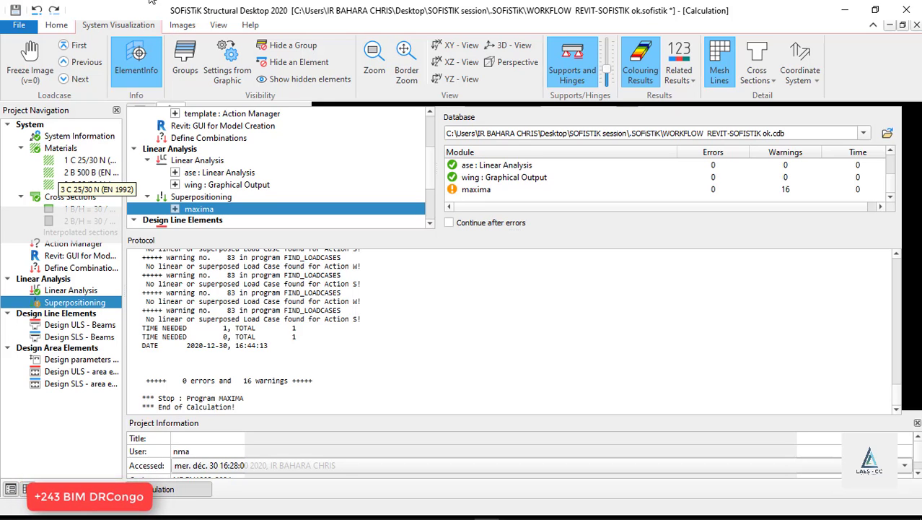
Switch to PowerPoint to consult the SSD workflow diagram for the stage following superposition, and return to SOFiSTiK.
mouse_move(211, 516)
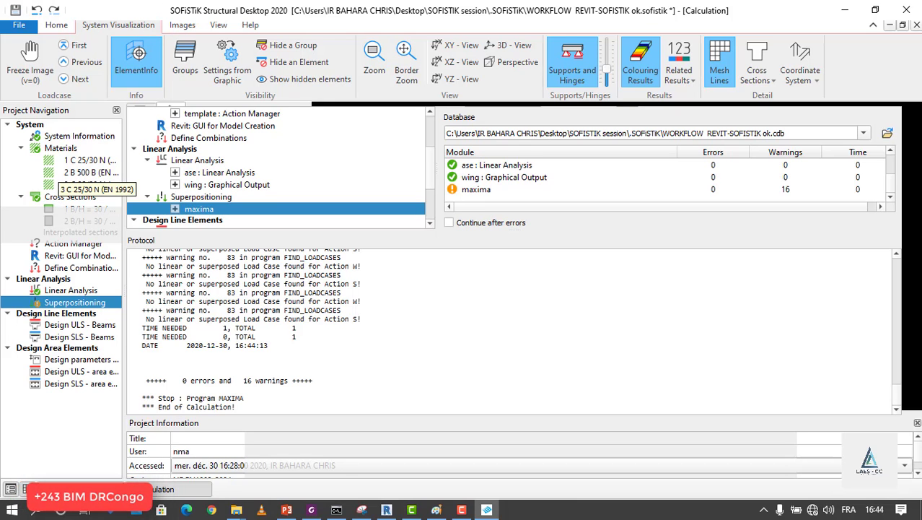
click(287, 510)
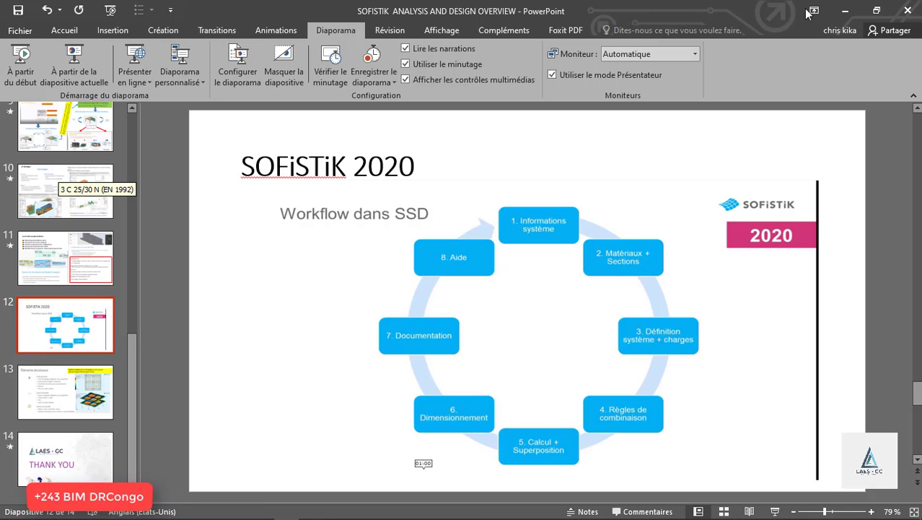
click(846, 10)
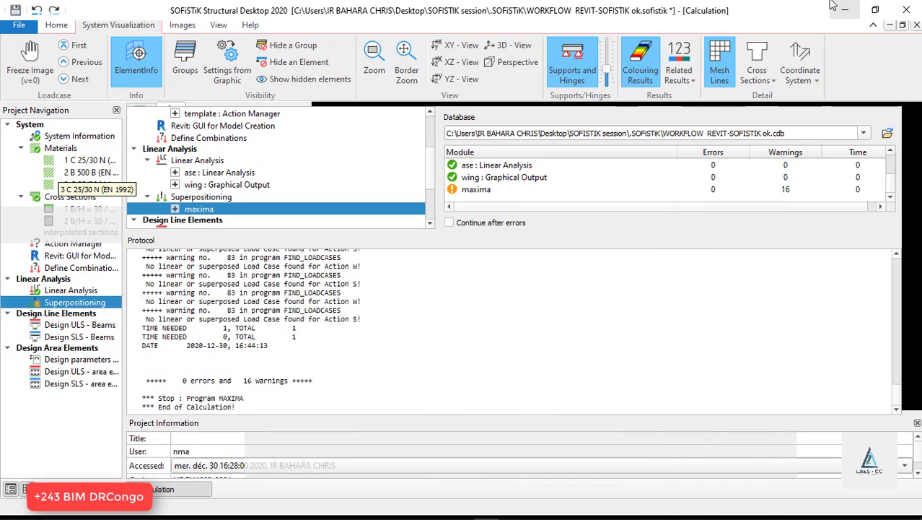
Compare the model's deformed shapes in the system visualization for the superposed nodal rotation load cases 1481, 1483, 1484, 1480 and 1479.
click(478, 176)
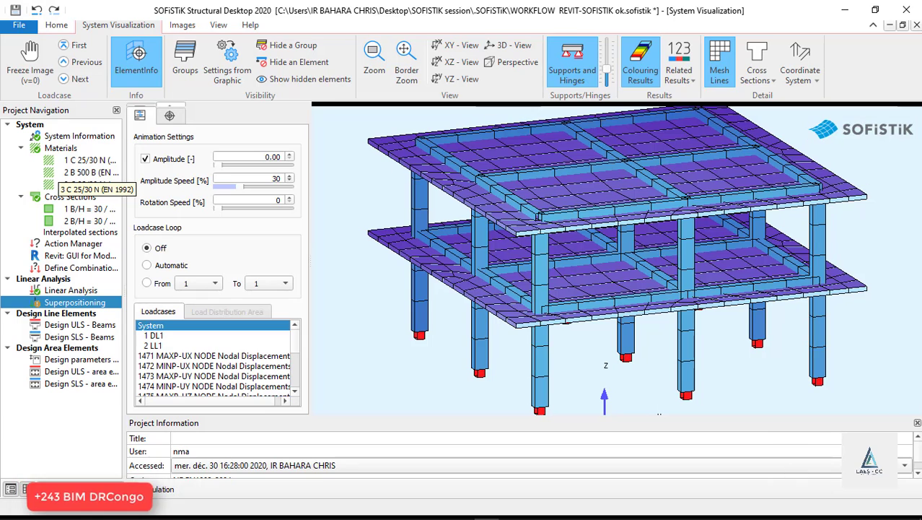
scroll(179, 359, down, 3)
click(215, 355)
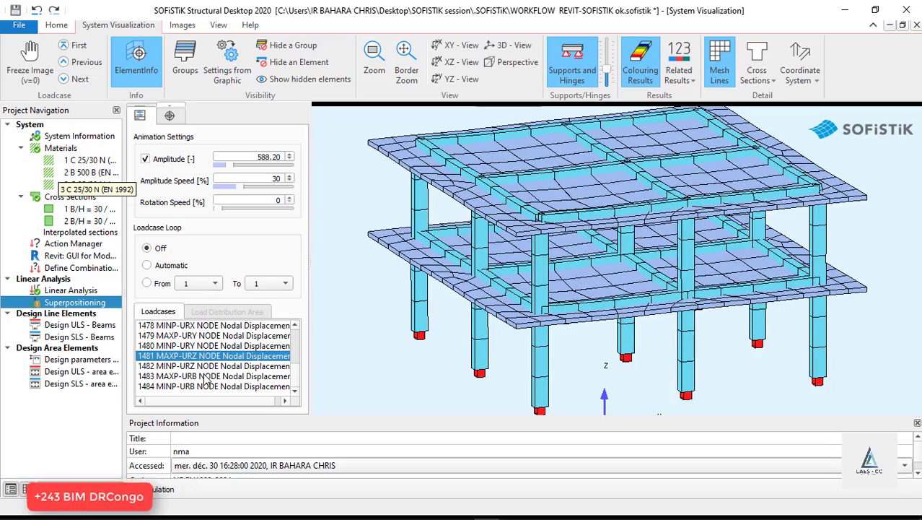
click(211, 376)
click(202, 386)
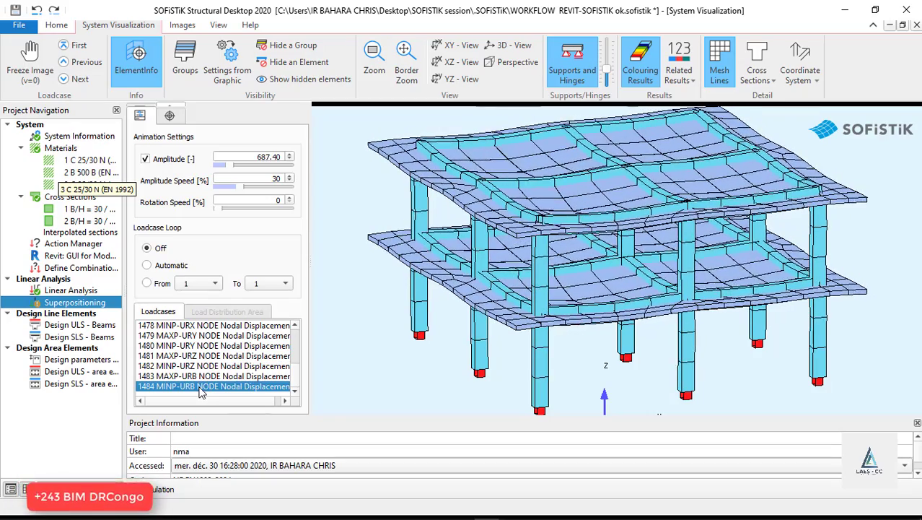
click(212, 345)
click(213, 336)
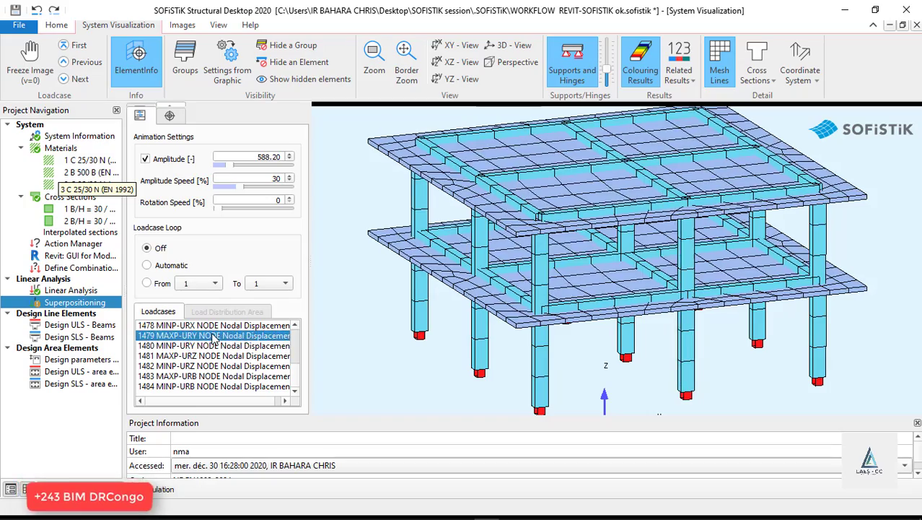
Inspect the deformed shapes for the superposed nodal displacement load cases 1472 MINP-UX and 1471 MAXP-UX.
scroll(209, 350, up, 3)
click(195, 366)
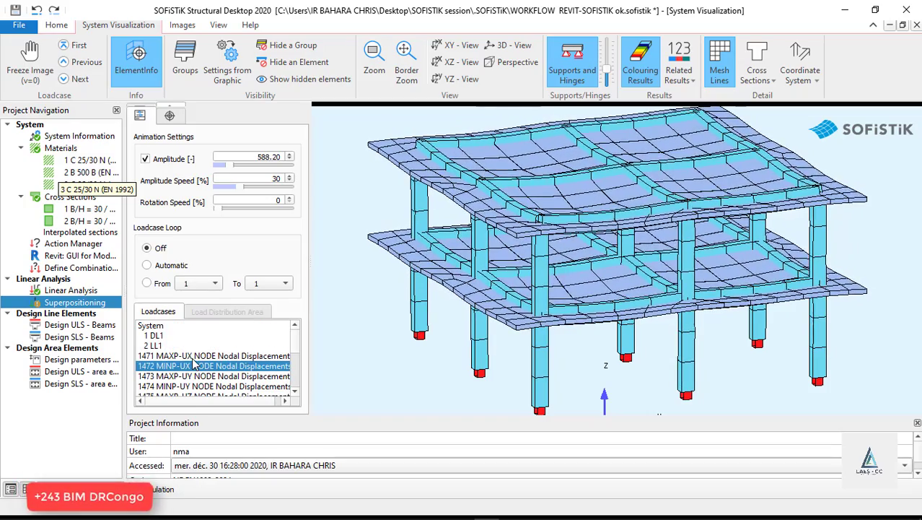
click(196, 357)
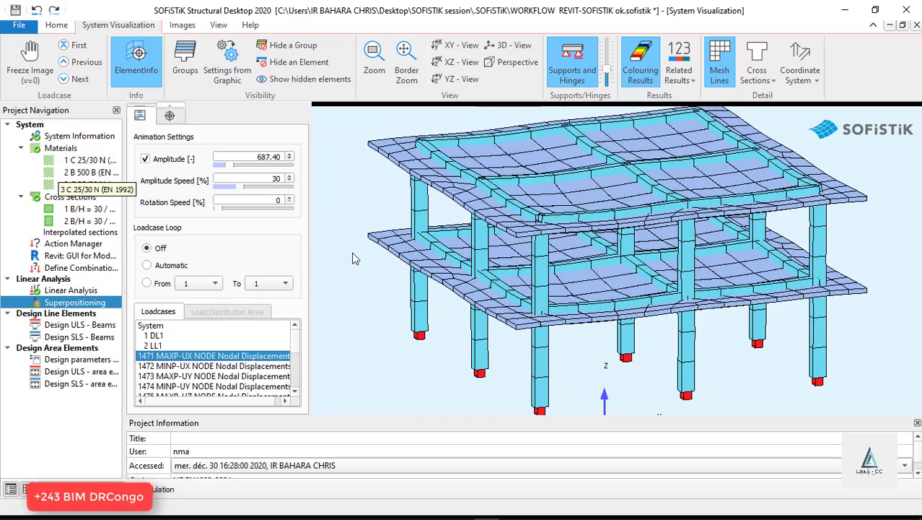